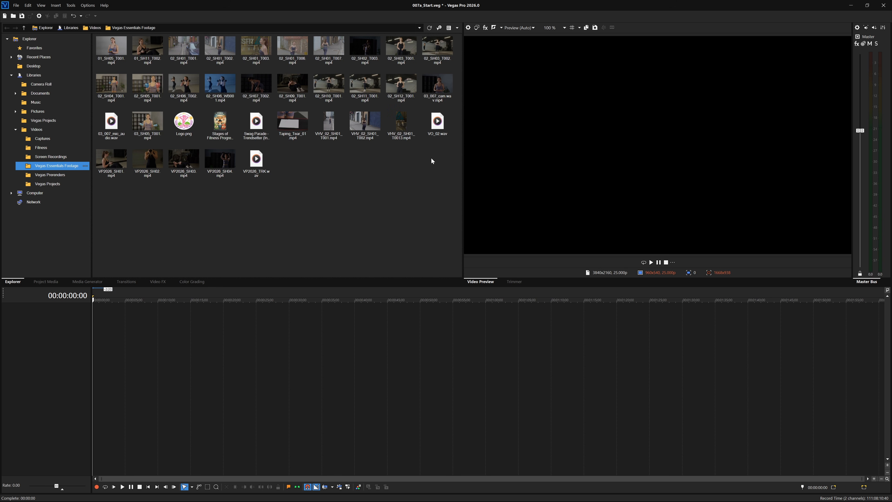
Step: Place VO_02.wav at the start of the empty timeline and enlarge its track and time scale to show the waveform in detail
left_click_drag(440, 131, 80, 315)
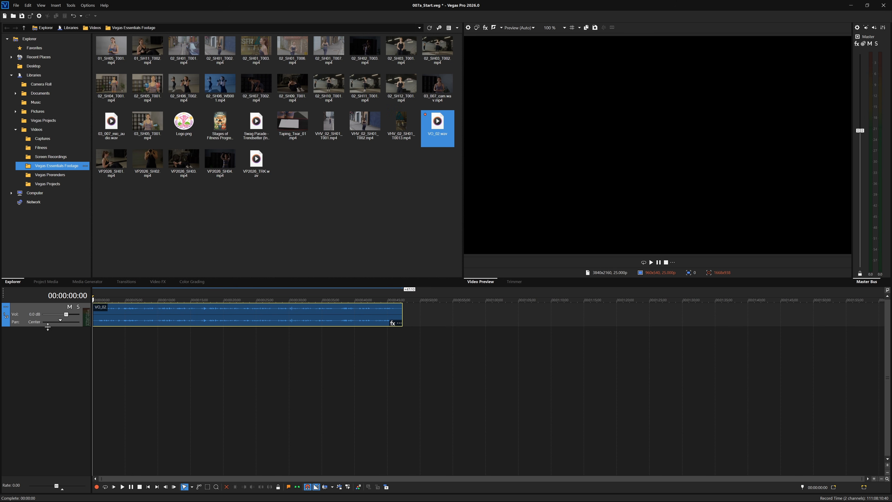
left_click_drag(47, 327, 59, 412)
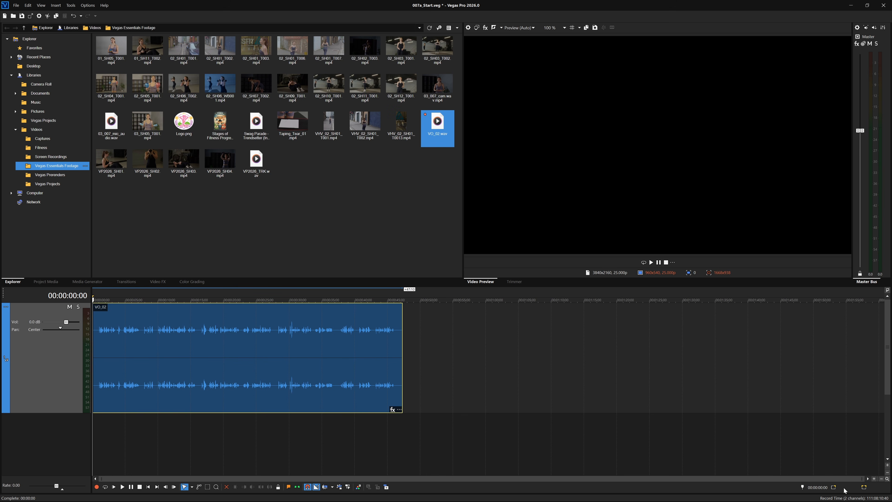
left_click_drag(865, 478, 248, 462)
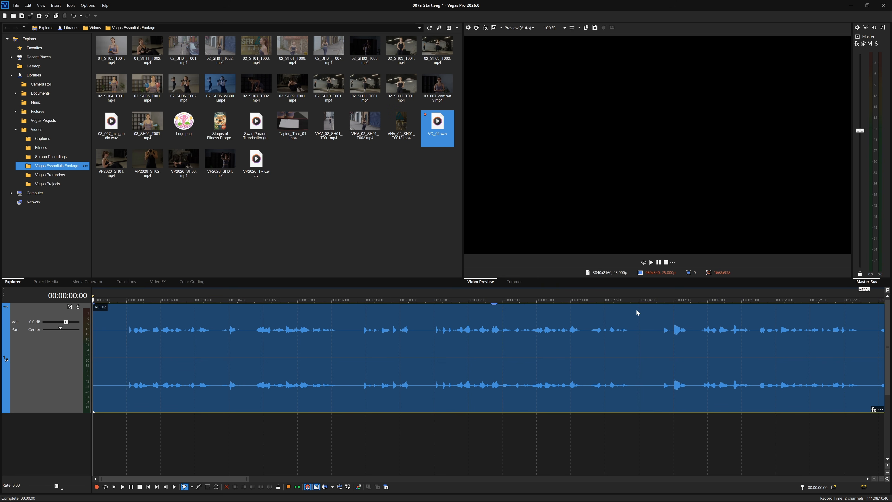
Step: Split the VO_02 voiceover at 00:00:16:02 and delete the part after the split
left_click(641, 342)
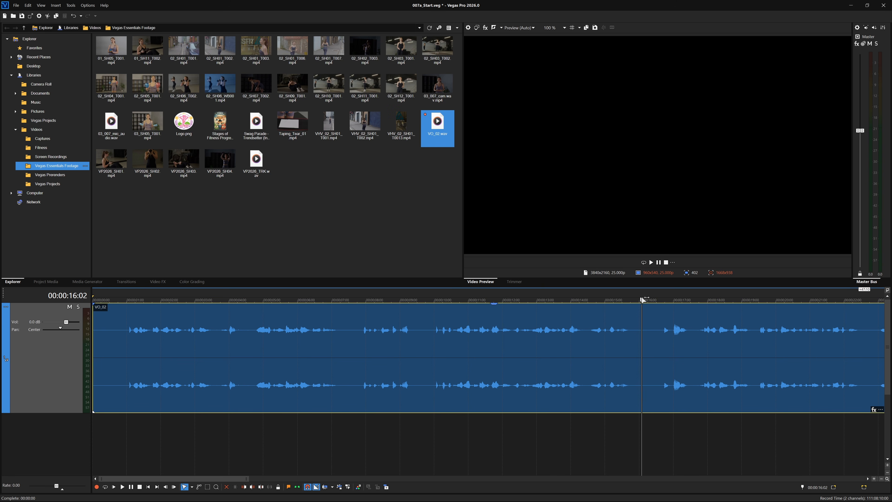
left_click(262, 486)
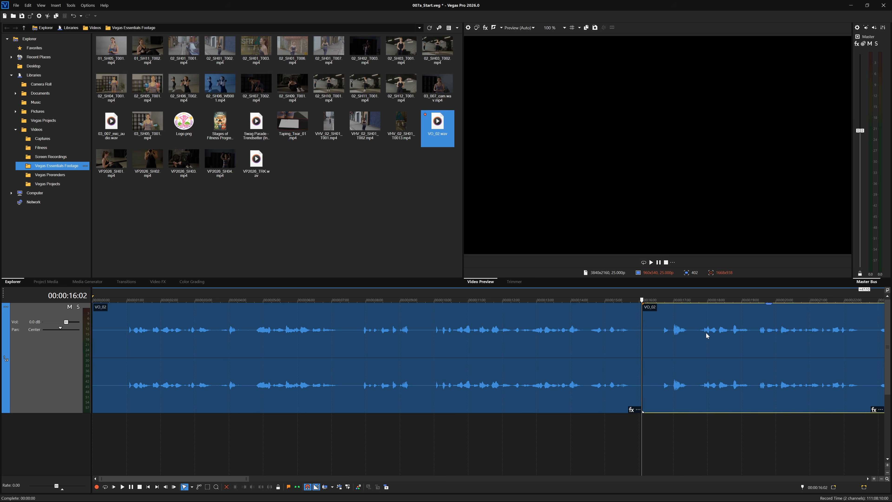
key("Delete")
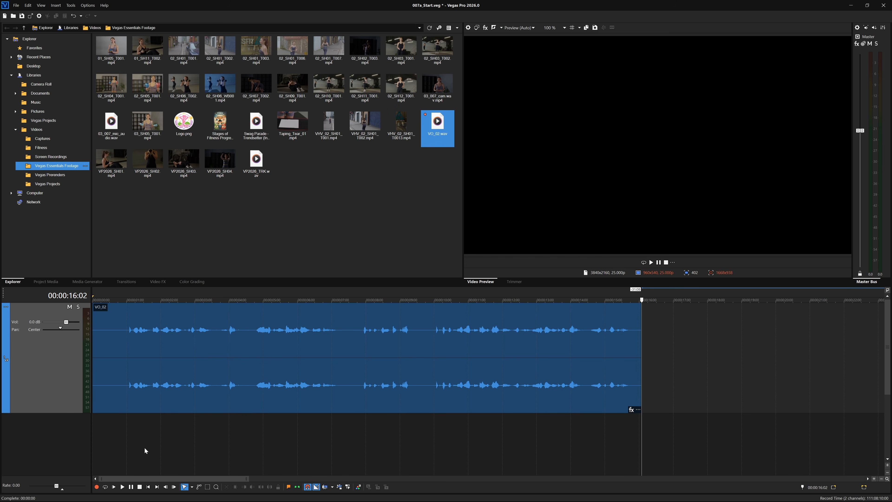
Step: Trim about one second of silence off the voiceover's start with auto ripple on, then turn auto ripple off
left_click(324, 487)
left_click_drag(93, 344, 126, 347)
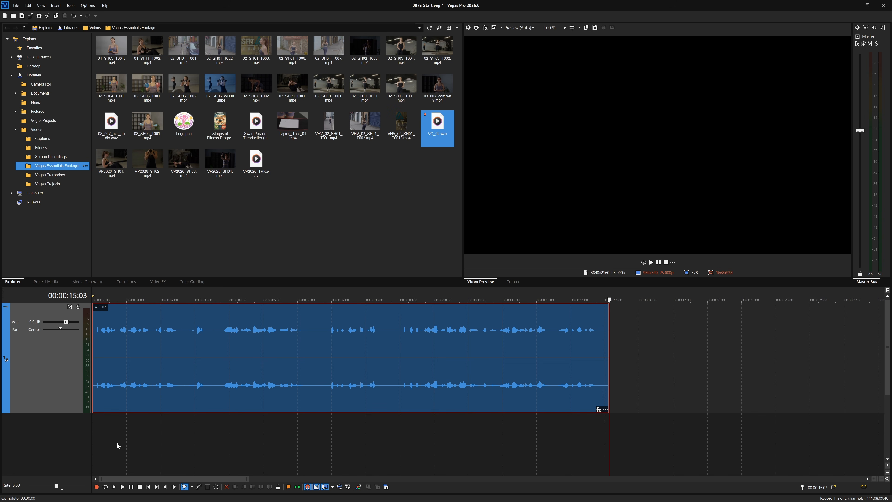
left_click(325, 487)
Step: Play back the opening of the trimmed voiceover from the timeline's start, and return the playhead to the start
left_click_drag(609, 300, 0, 319)
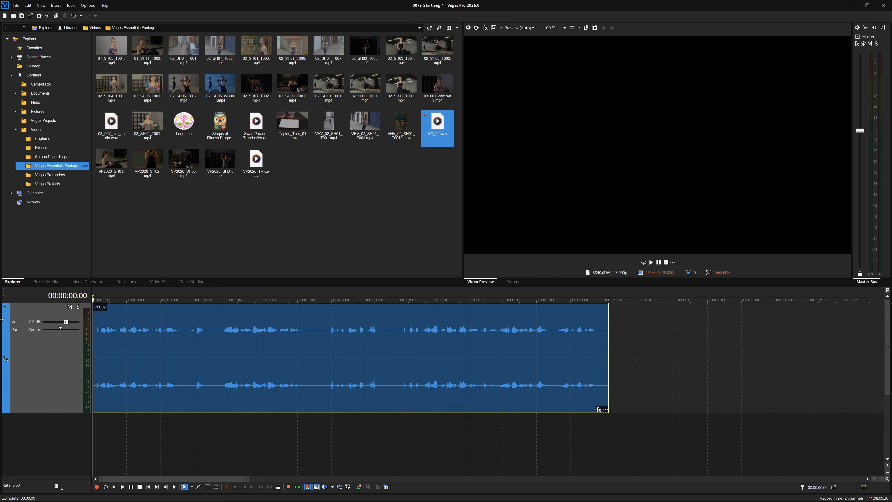
key("space")
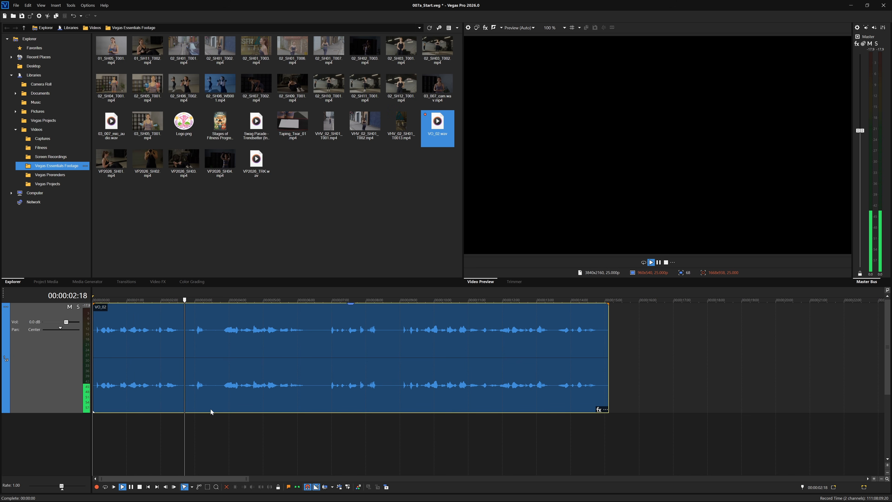
key("space")
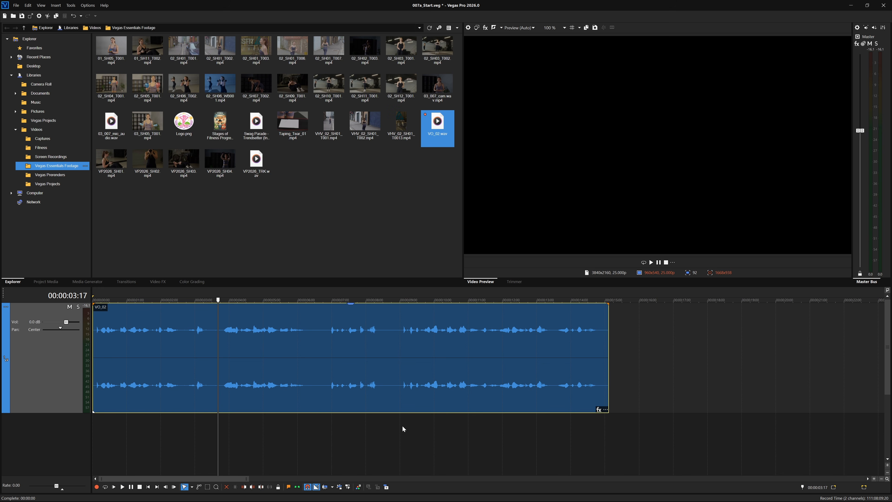
key("ctrl+Home")
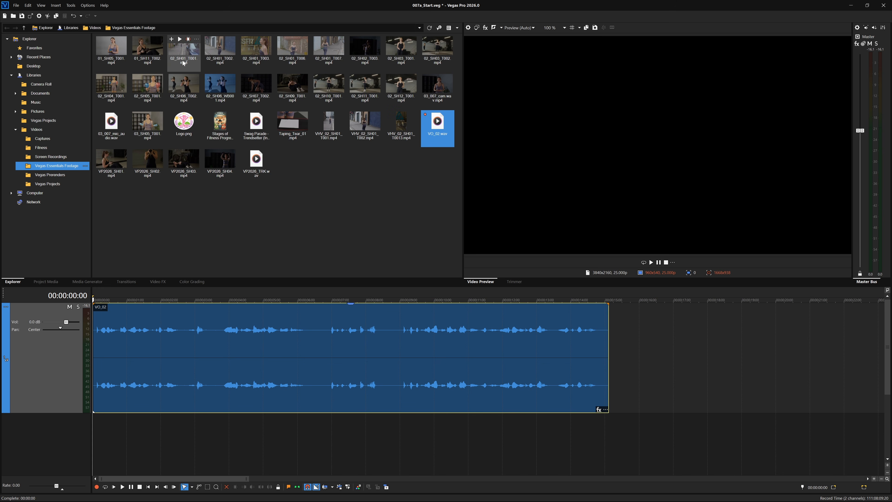
Step: Preview 02_SH01_T001.mp4 and place it at the timeline's start on new tracks above the voiceover
left_click(184, 50)
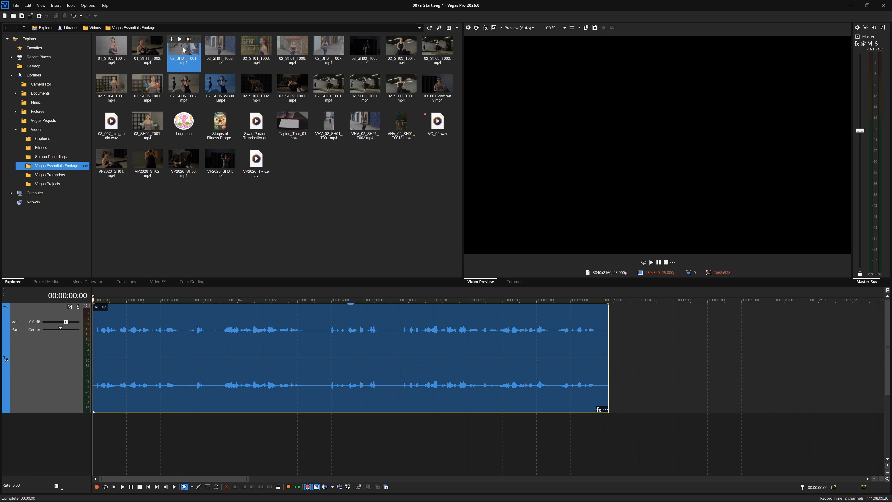
left_click(180, 39)
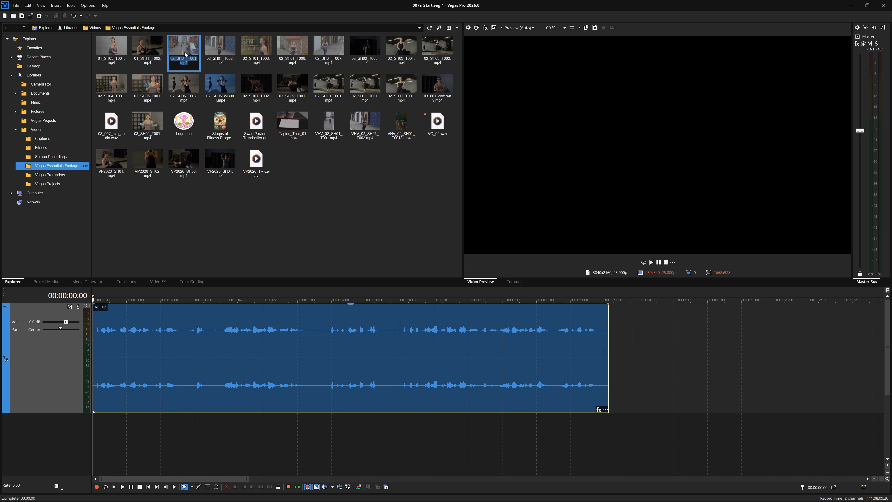
left_click(180, 40)
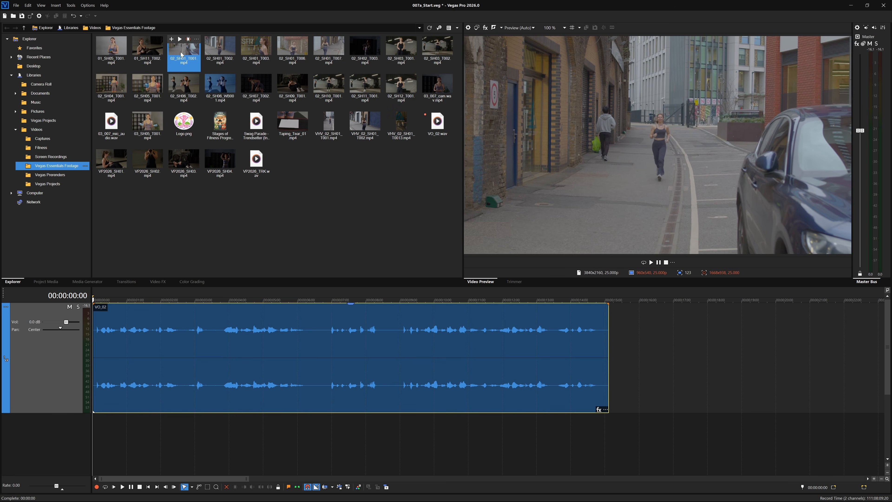
left_click_drag(186, 52, 97, 295)
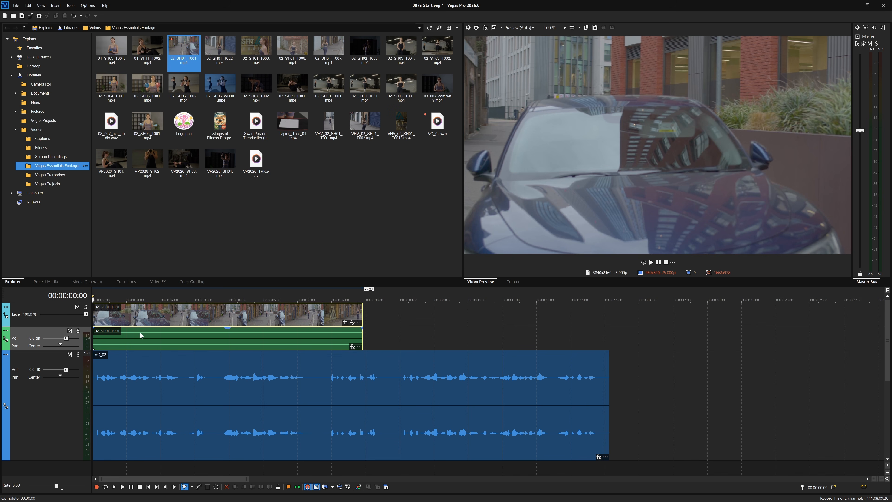
Step: Ripple-trim the start of the 02_SH01_T001 clip up to 00:00:01:22
left_click(153, 313)
left_click_drag(153, 313, 67, 351)
left_click_drag(98, 300, 157, 311)
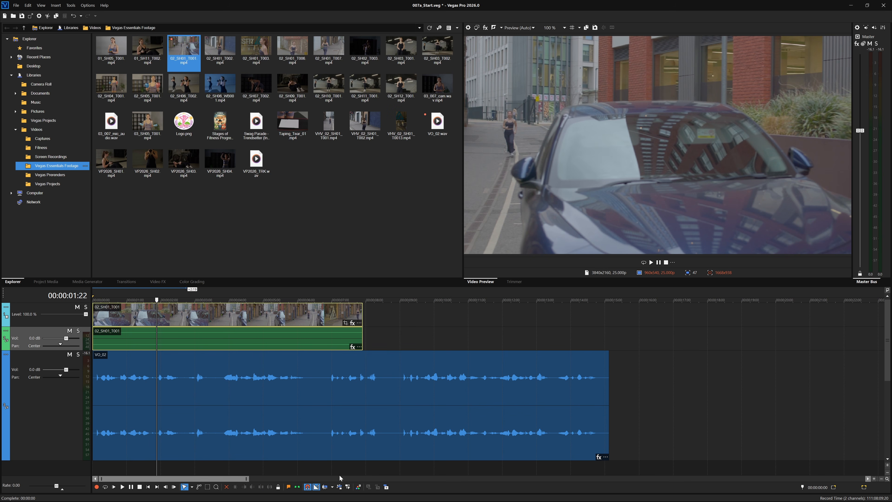
left_click(325, 487)
left_click_drag(93, 318, 159, 317)
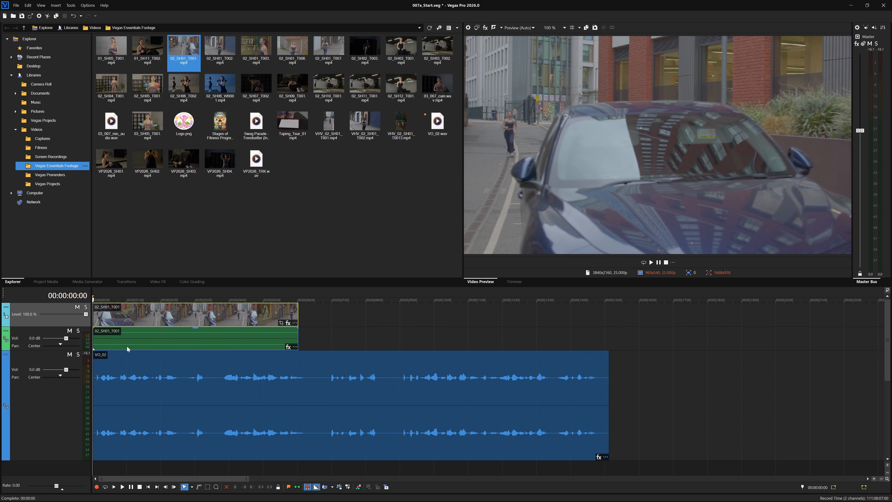
Step: Play the clip against the voiceover and trim the end of 02_SH01_T001 back to 00:00:02:14
key("space")
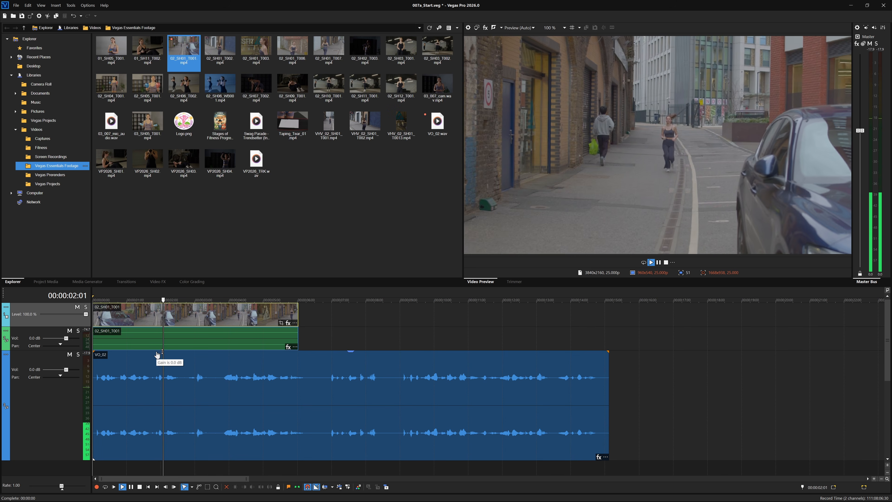
key("Return")
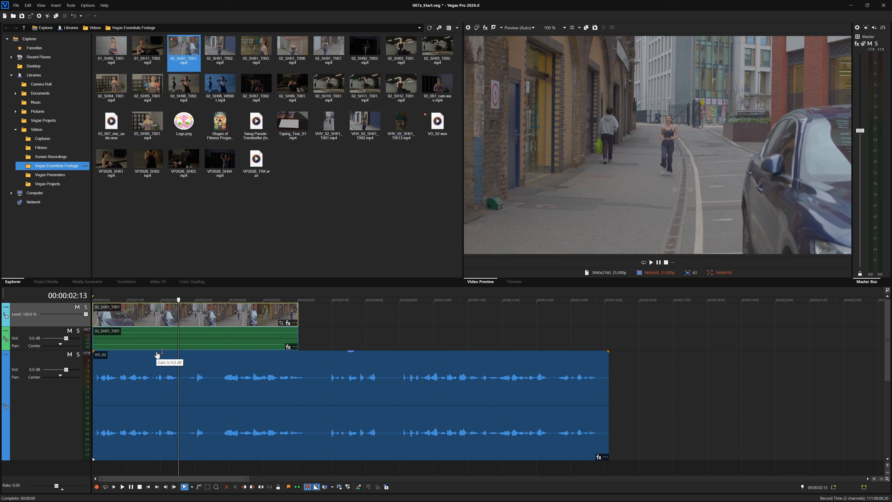
left_click(181, 299)
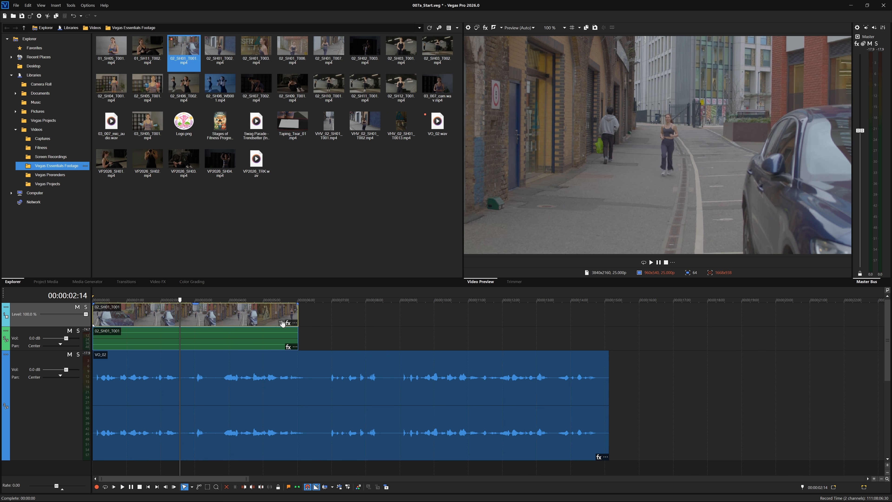
left_click_drag(297, 315, 180, 304)
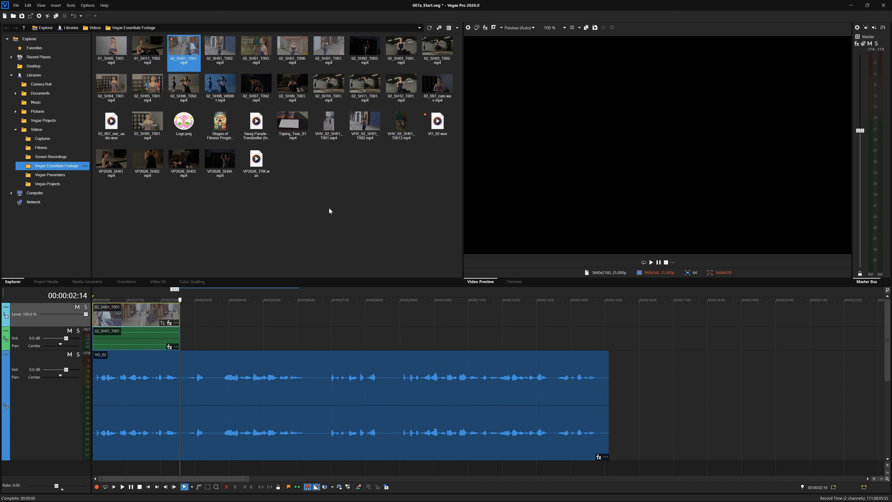
Step: Open 02_SH02_T003.mp4 in the Trimmer and add it from source time 01:07:31:14 onward directly after the first clip
left_click(365, 51)
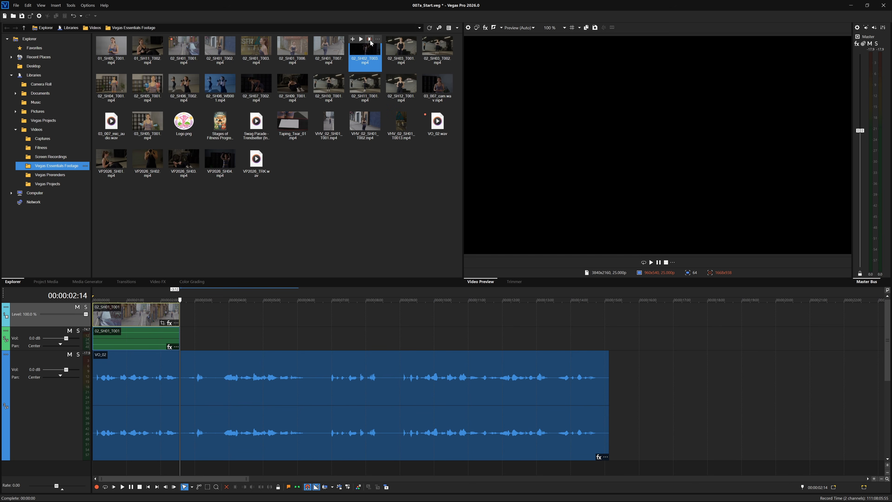
left_click(370, 40)
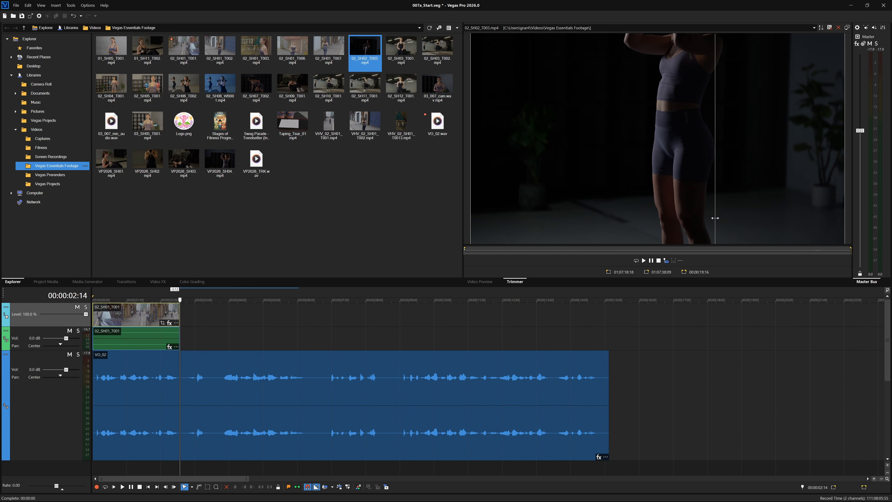
left_click(715, 218)
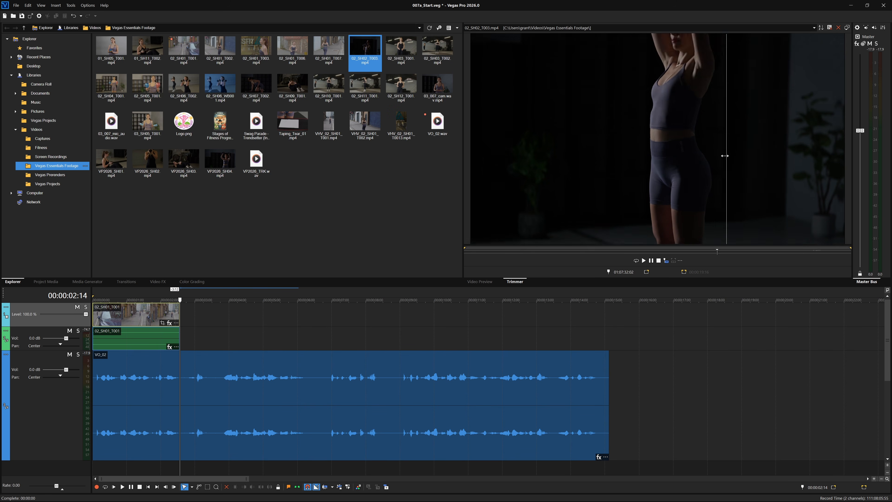
scroll(271, 346, "up", 2)
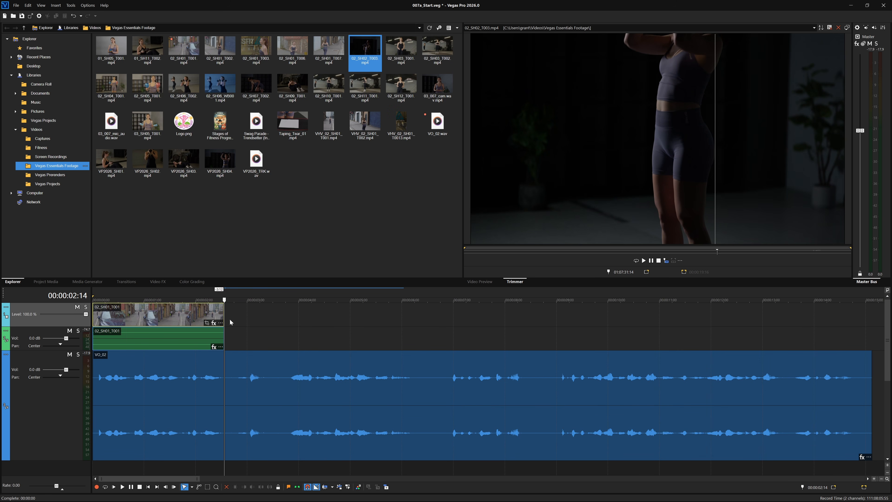
scroll(289, 337, "up", 2)
scroll(289, 337, "down", 4)
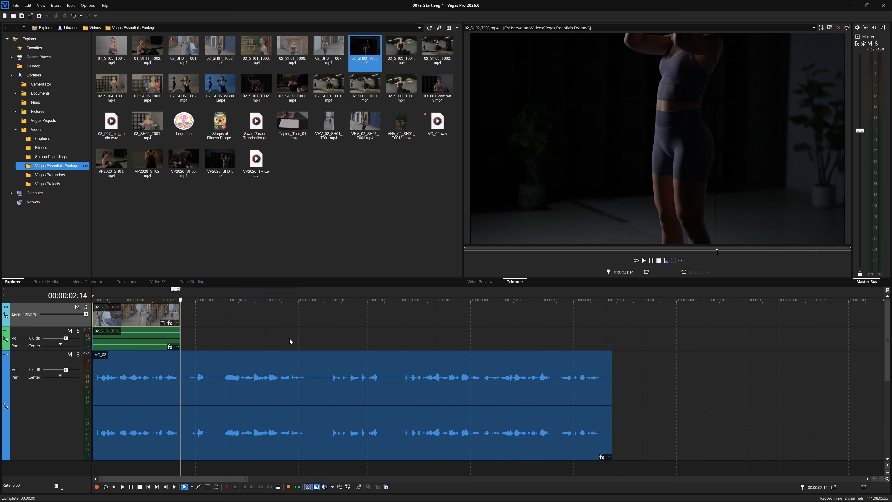
left_click(666, 260)
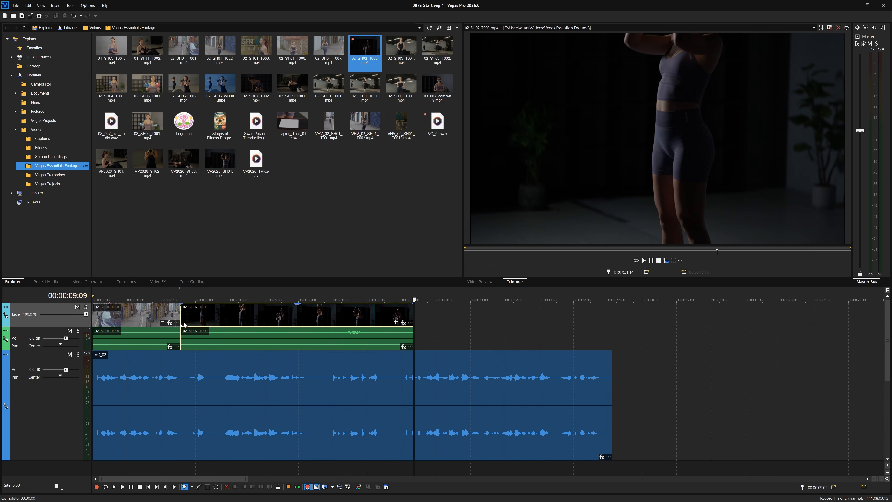
Step: Play back the timeline preview from 00:00:01:01 across the cut into the 02_SH02_T003 clip
left_click(128, 293)
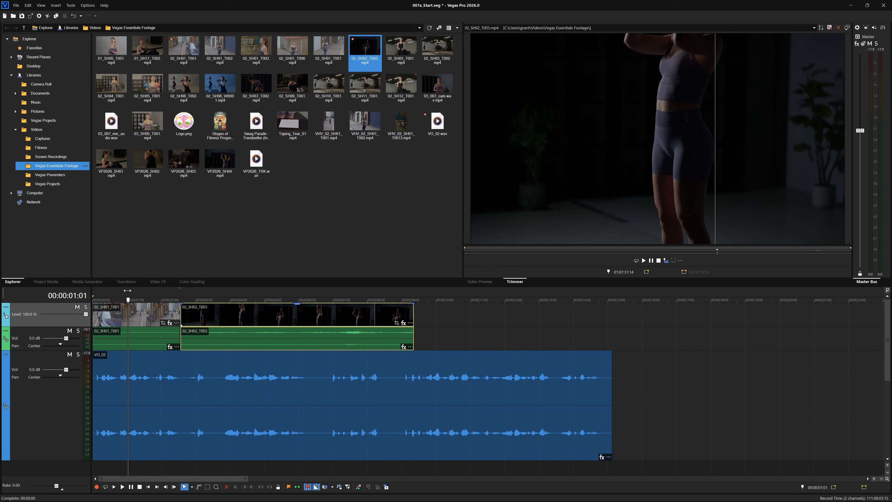
left_click(488, 284)
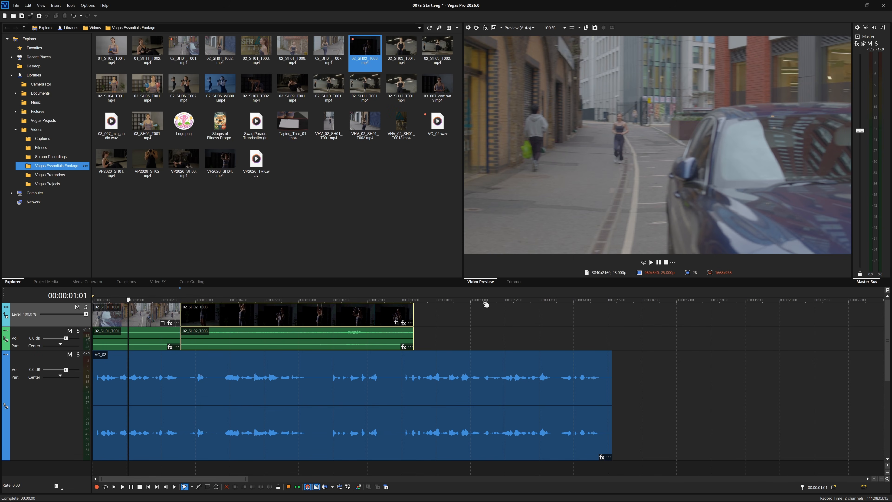
key("space")
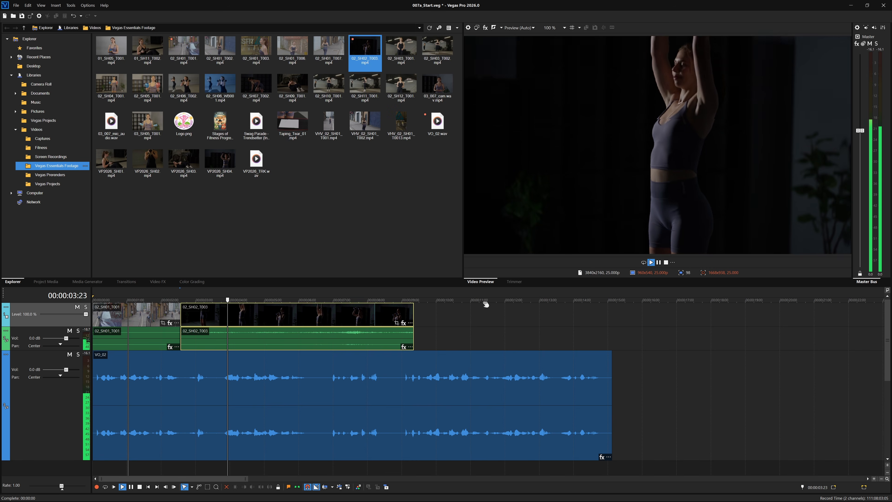
key("space")
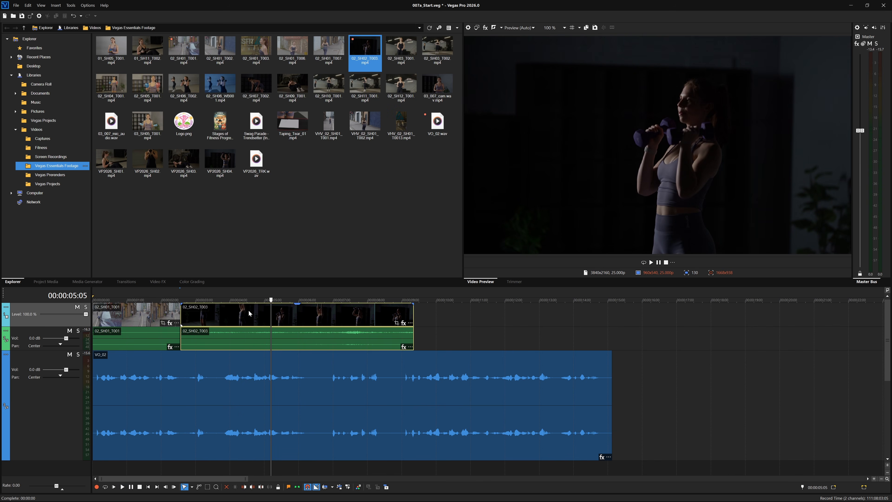
Step: Trim the end of the 02_SH02_T003 clip back to 00:00:05:11
left_click(278, 299)
left_click_drag(278, 300, 280, 299)
left_click_drag(412, 312, 280, 319)
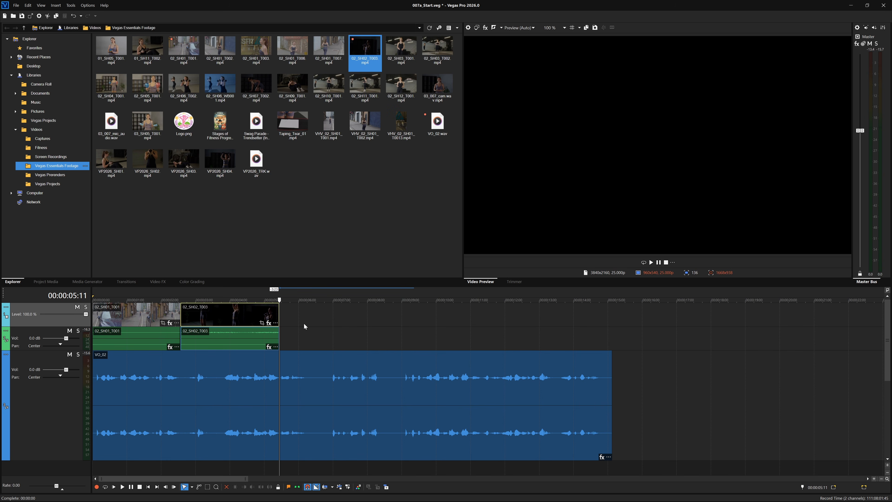
Step: Add 02_SH01_T002.mp4 directly after the second clip and ripple-trim its start up to 00:00:06:00
mouse_move(221, 63)
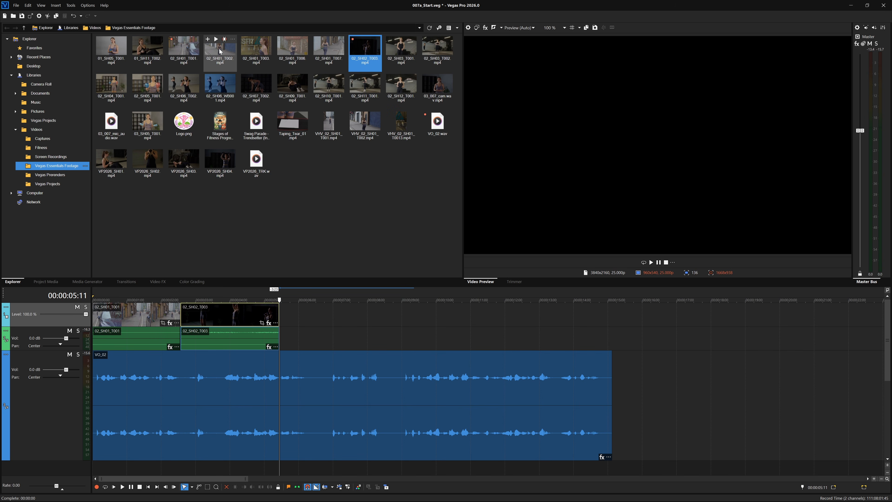
left_click_drag(218, 49, 299, 300)
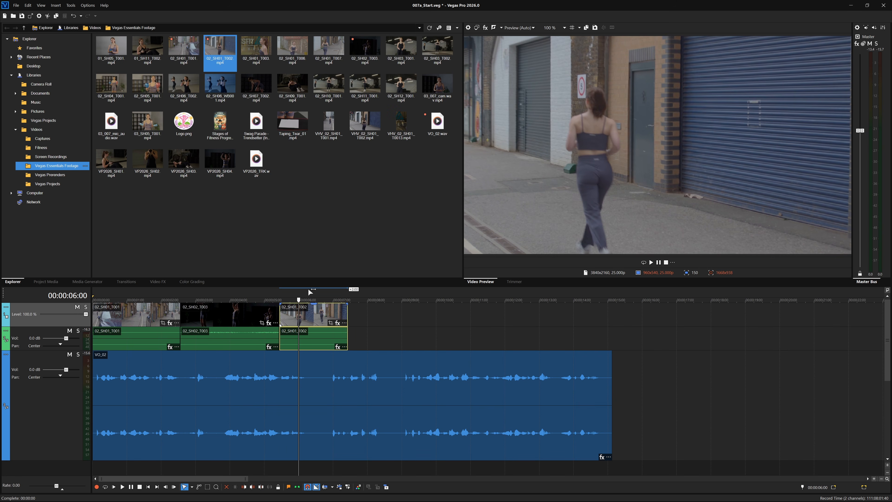
left_click(326, 486)
left_click_drag(281, 313, 301, 318)
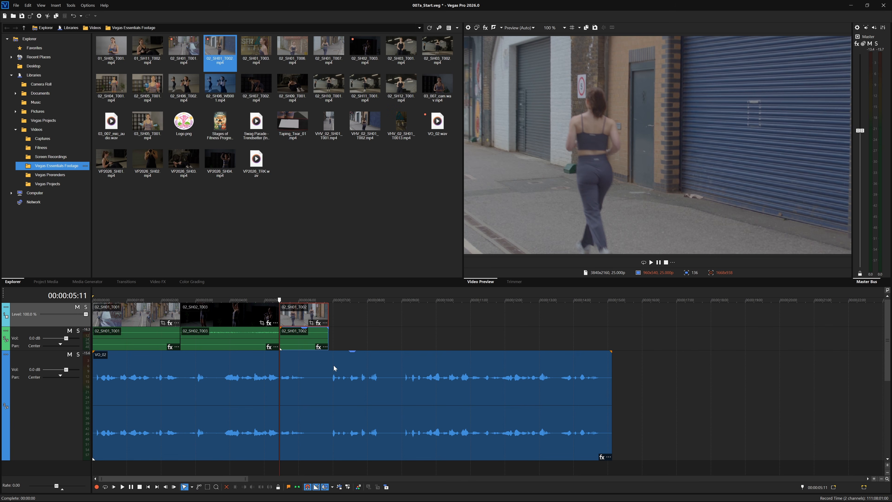
Step: Turn off Auto Ripple and play back the three-clip sequence from the start of the timeline
left_click(325, 487)
left_click_drag(279, 299, 75, 307)
key("space")
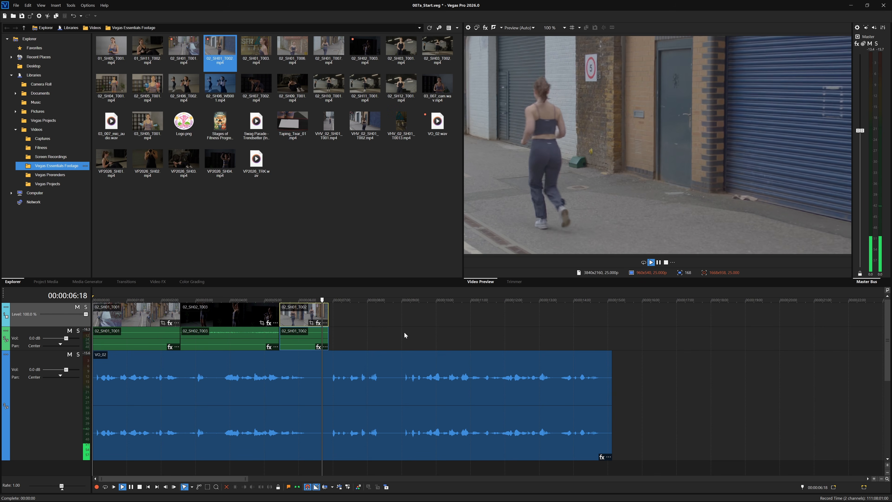
key("Return")
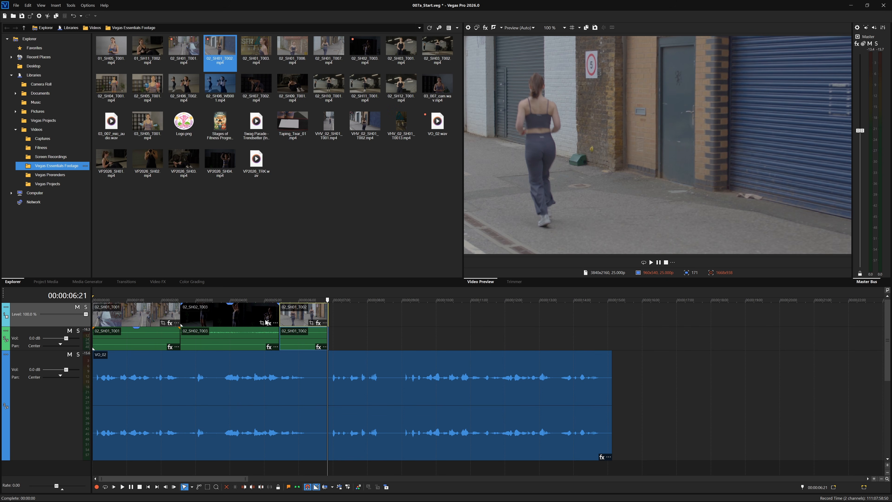
Step: Use the Shuffle Tool to move the 02_SH01_T002 clip ahead of 02_SH02_T003, then restore the Normal Edit Tool
left_click_drag(328, 300, 181, 307)
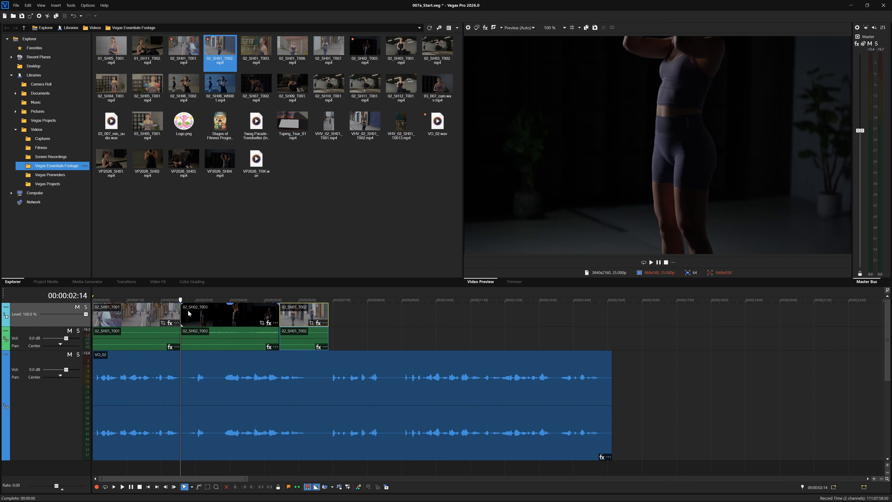
left_click(192, 487)
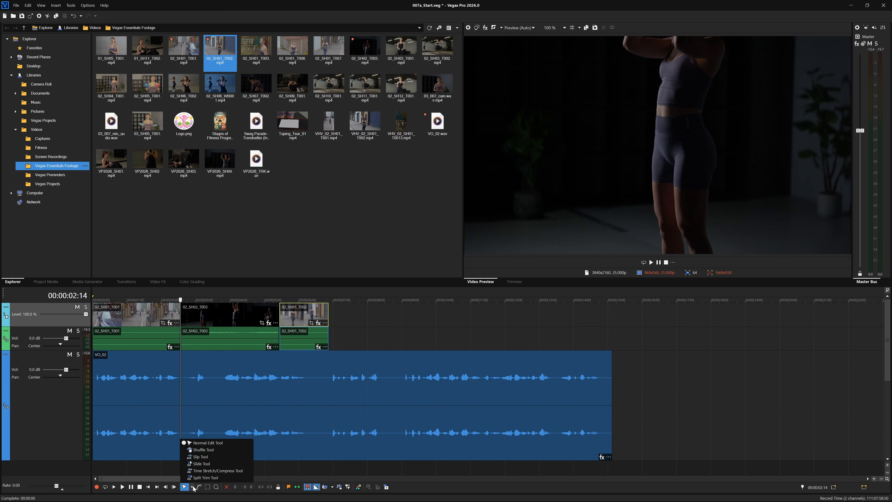
left_click(224, 450)
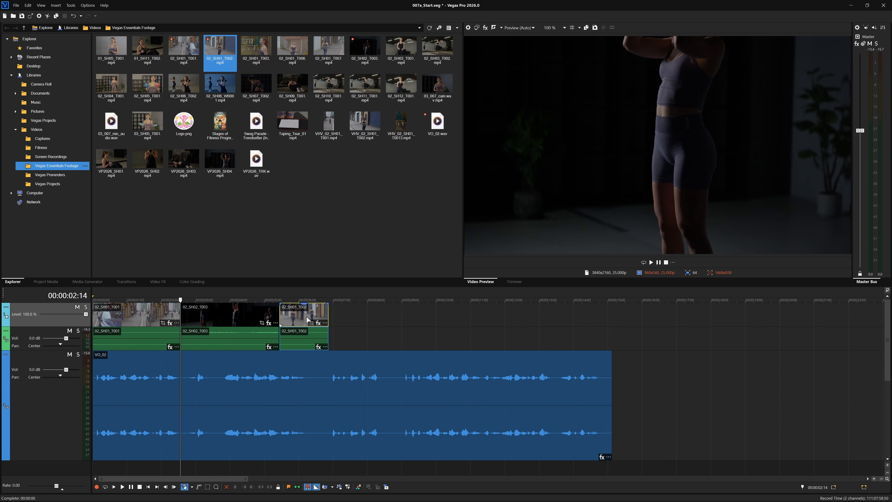
left_click_drag(308, 319, 222, 322)
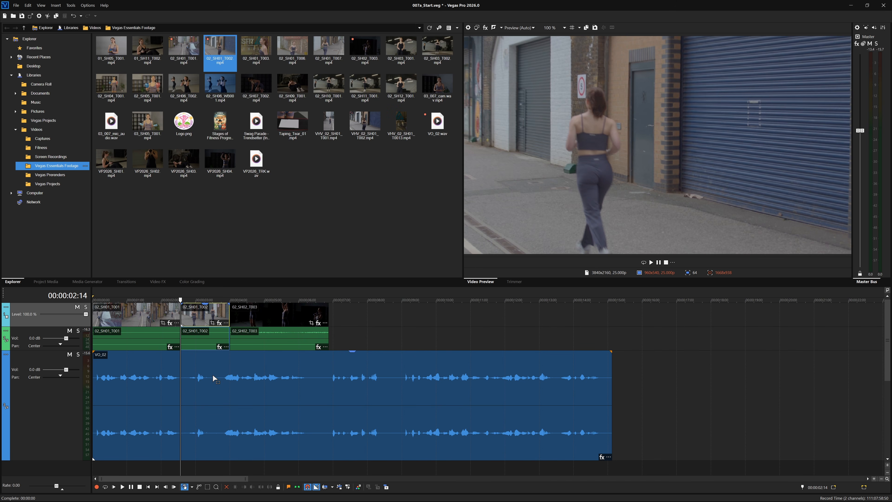
left_click(191, 486)
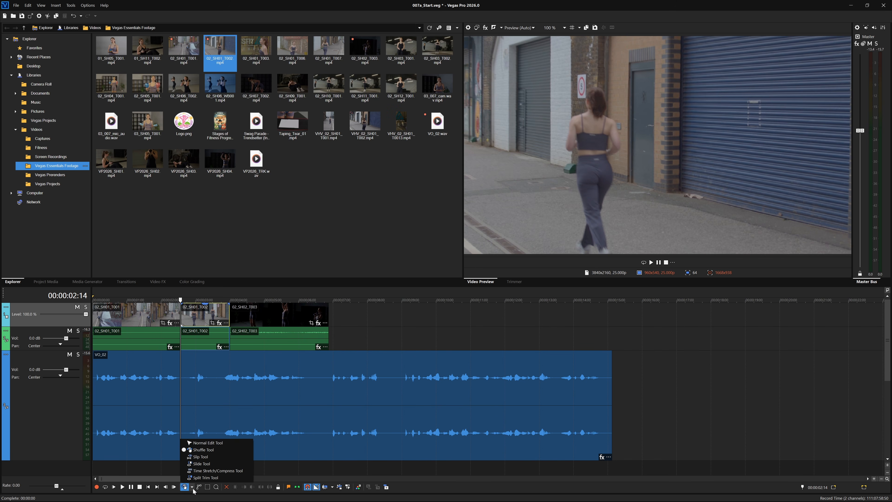
left_click(221, 444)
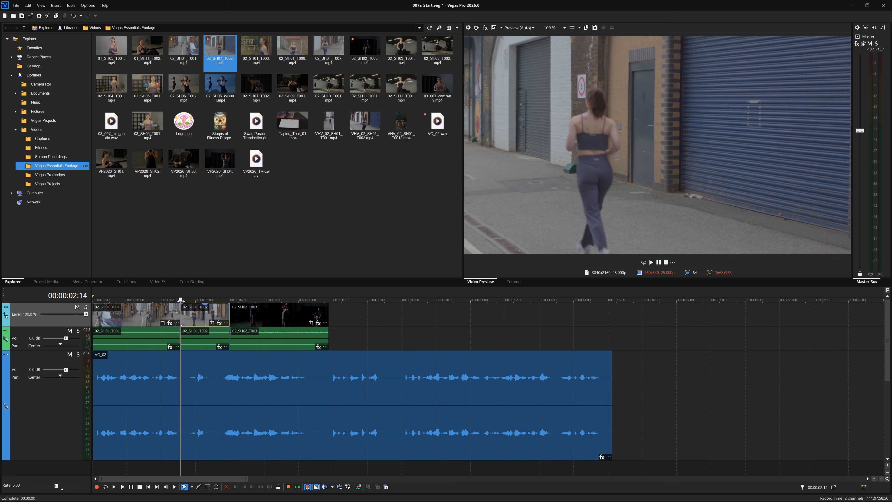
Step: Play back the reordered clips from within the first clip into 02_SH02_T003
left_click(153, 299)
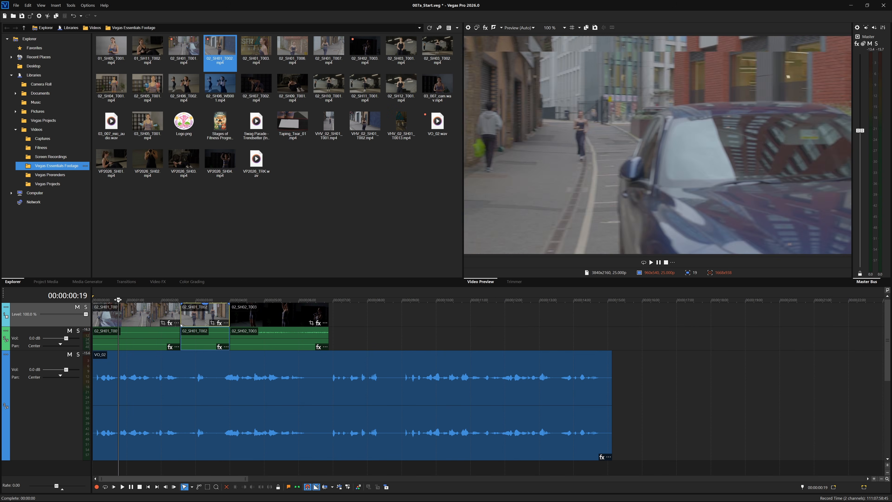
left_click_drag(156, 300, 143, 319)
key("space")
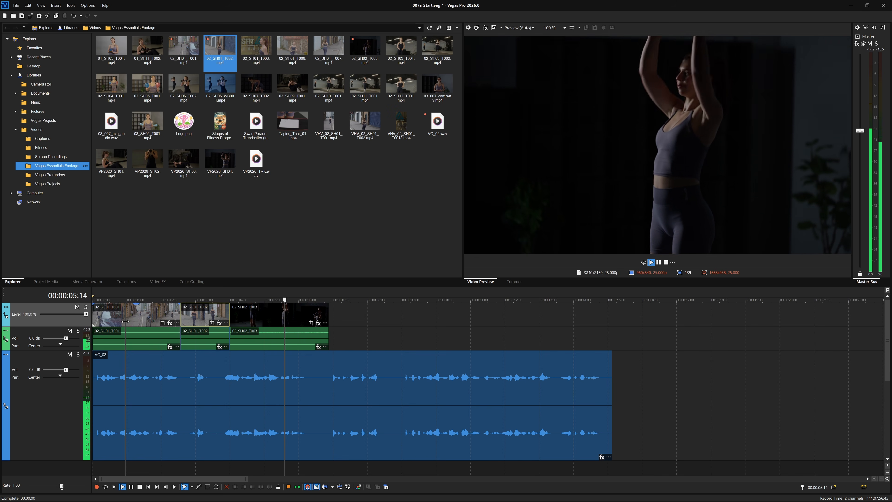
key("space")
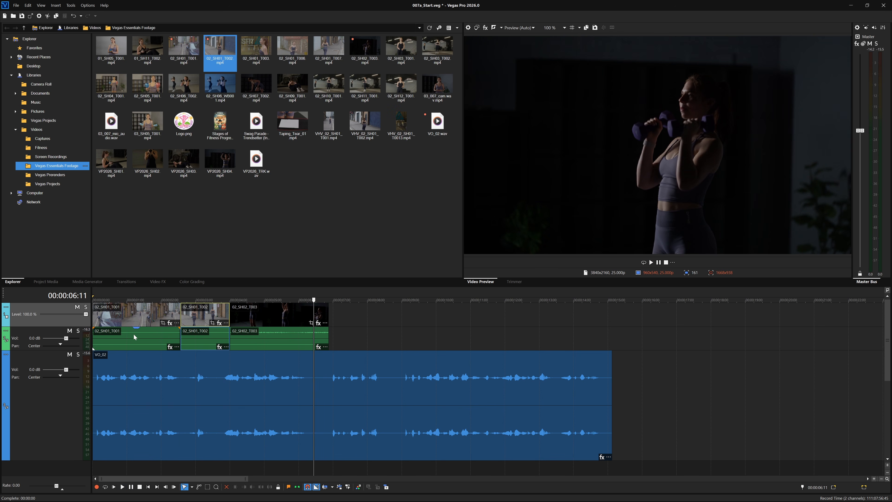
Step: Extend the start of the 02_SH02_T003 clip back over 02_SH01_T002 to create a crossfade of about 12 frames
left_click(232, 302)
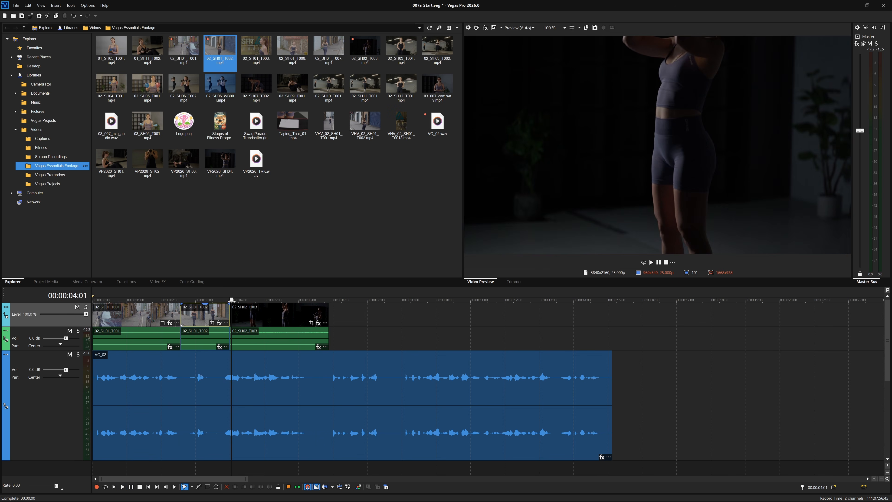
scroll(232, 319, "up", 2)
scroll(232, 320, "up", 2)
scroll(234, 319, "down", 1)
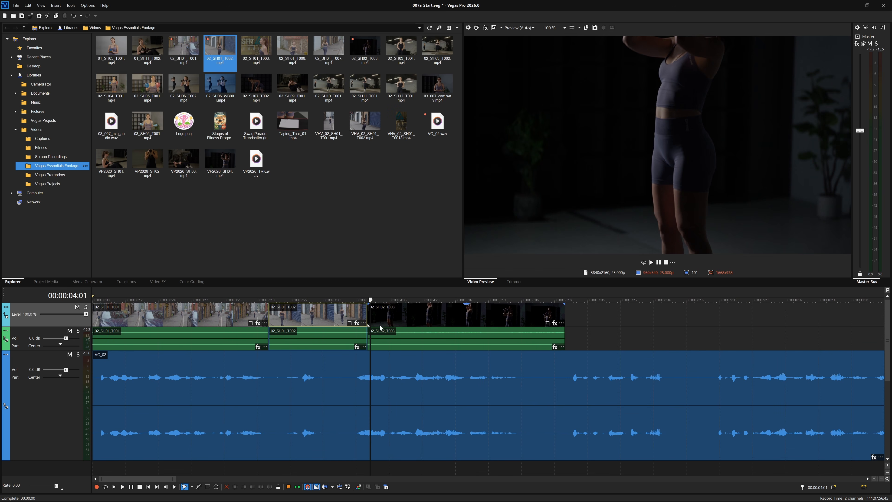
left_click(378, 312)
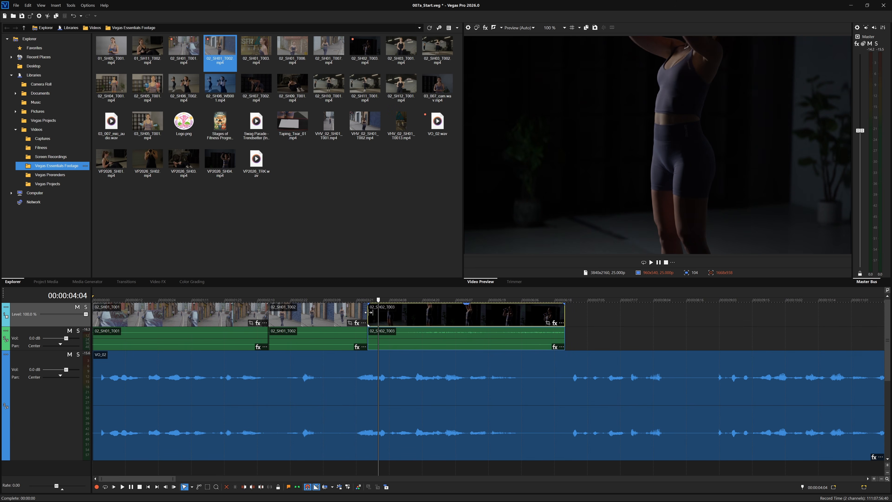
left_click_drag(368, 312, 336, 319)
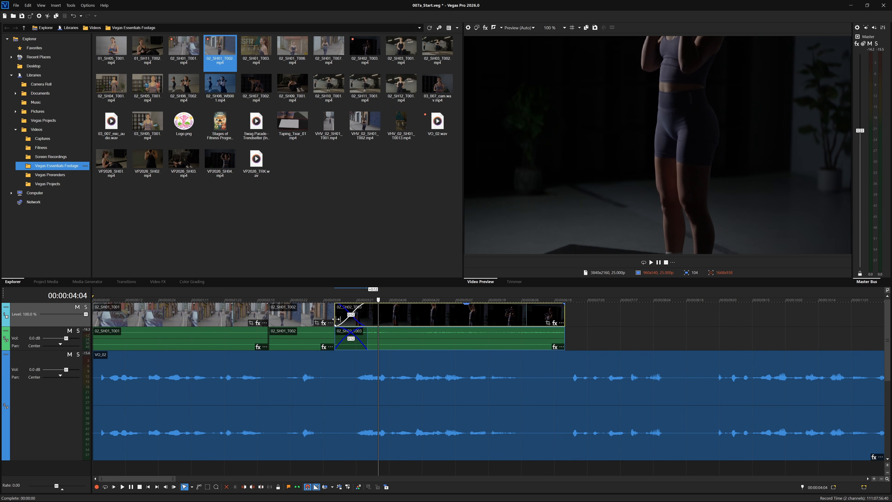
Step: Play back the timeline across the crossfade between 02_SH01_T002 and 02_SH02_T003 to review it
left_click_drag(378, 299, 220, 299)
key("space")
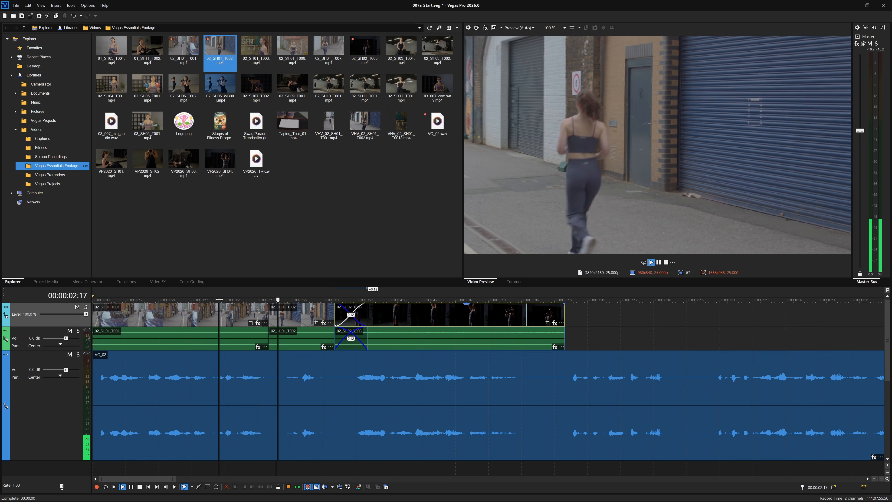
key("Return")
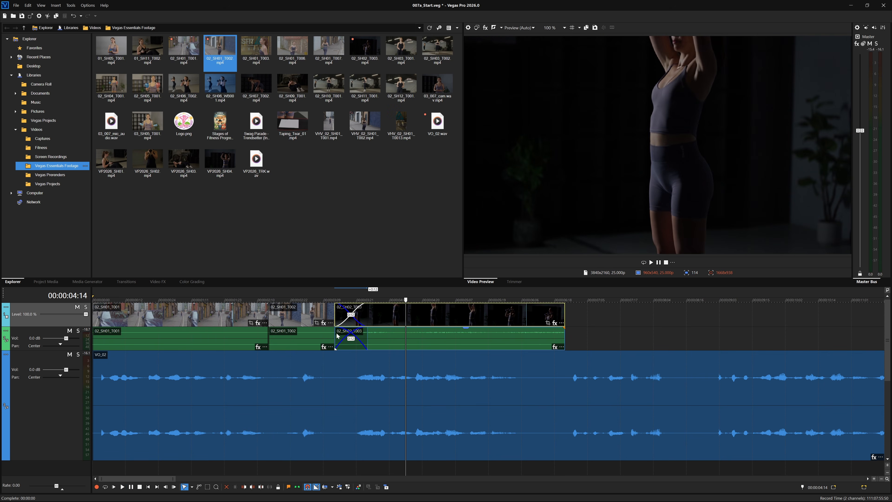
left_click_drag(405, 299, 84, 305)
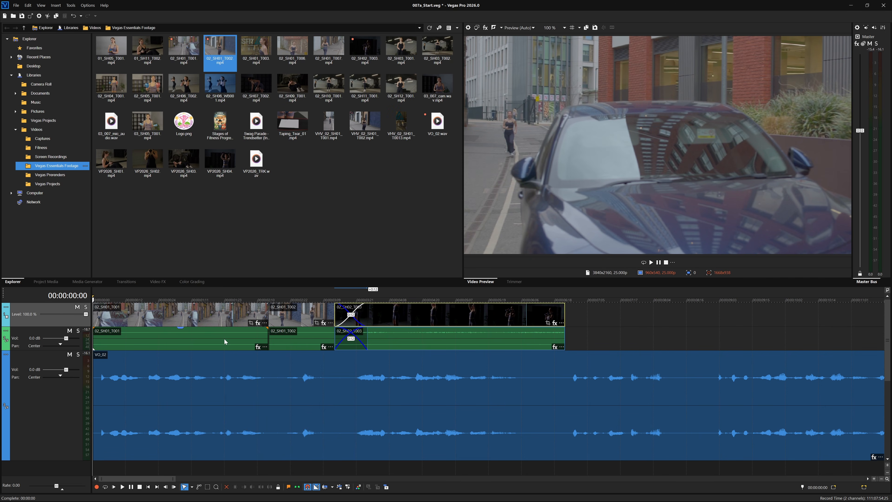
left_click(404, 300)
key("space")
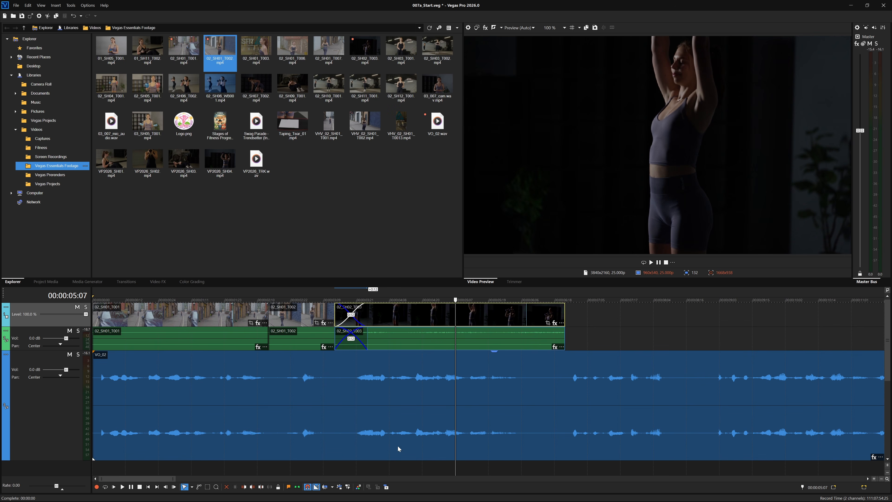
Step: Ignore event grouping, select the three audio events belonging to the video clips and delete them
left_click(348, 487)
left_click_drag(628, 340, 191, 338)
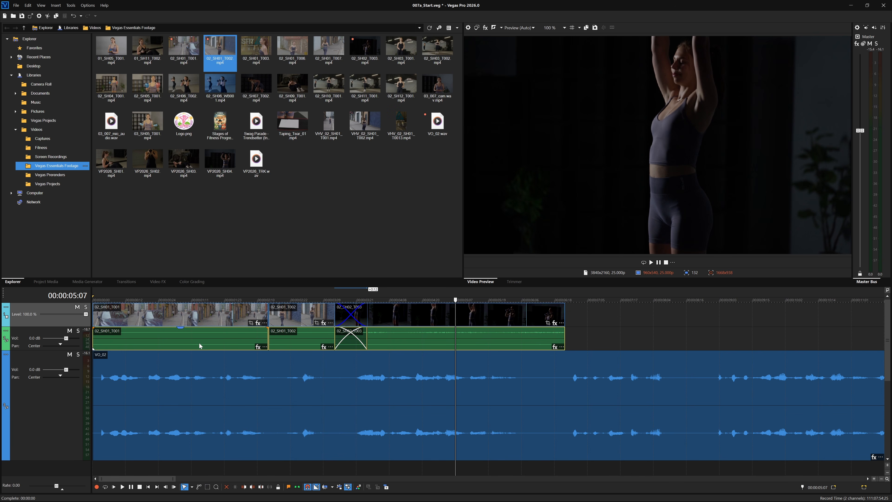
key("Delete")
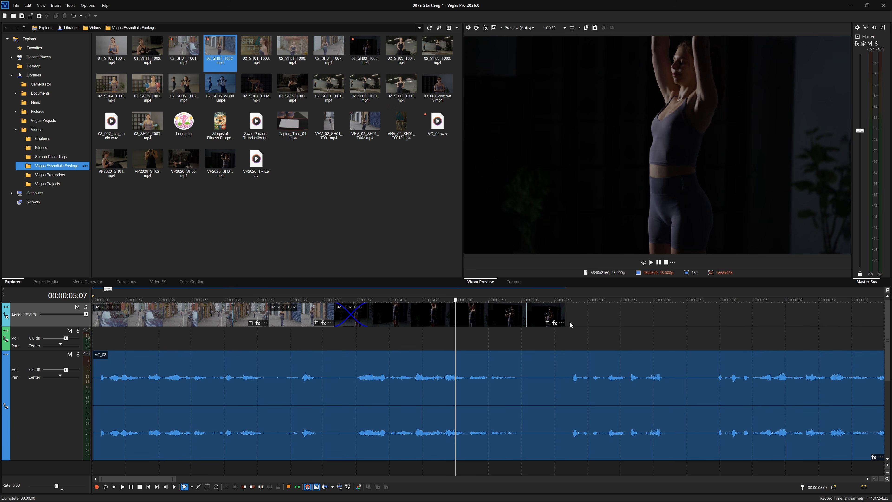
Step: Trim the ends of the 02_SH02_T003 clip and the VO_02 voiceover back to 00:00:06:14, listening to the remaining narration
left_click_drag(455, 300, 544, 307)
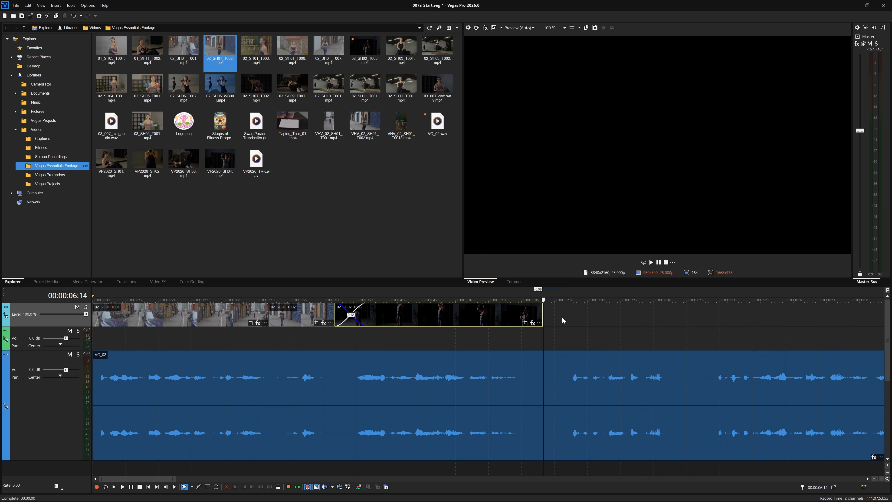
key("space")
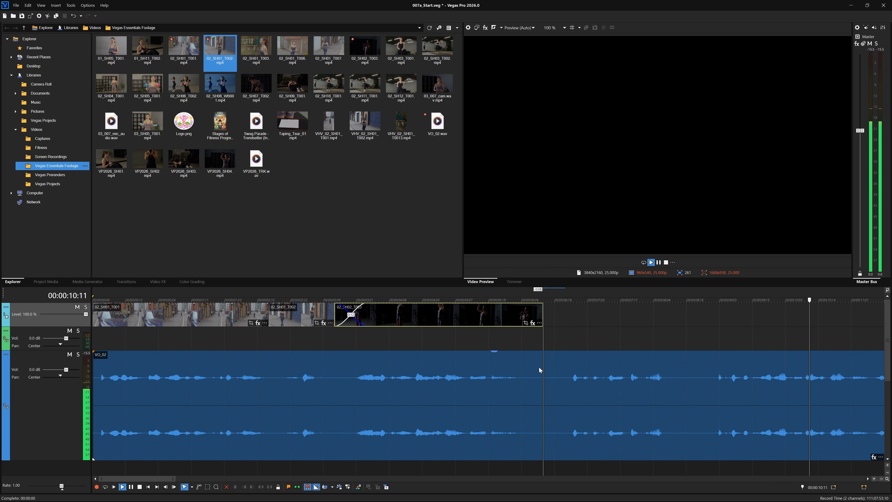
key("Return")
left_click_drag(857, 299, 543, 327)
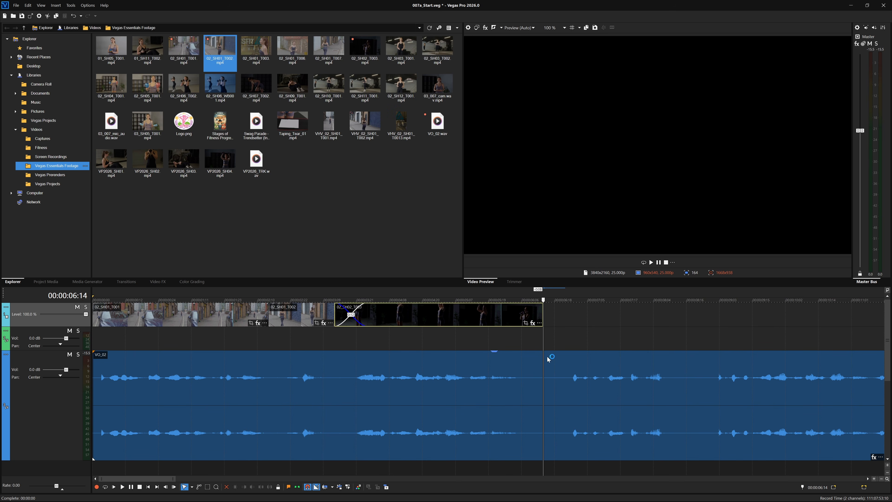
scroll(545, 394, "down", 5)
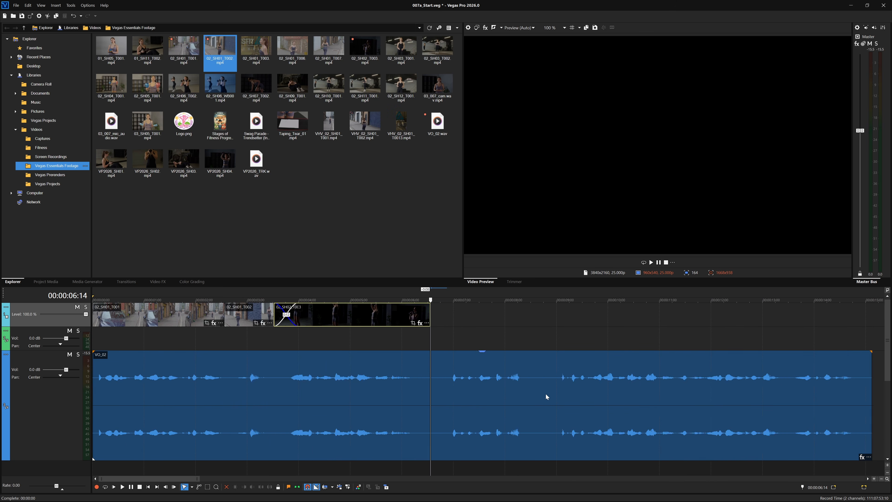
left_click_drag(615, 364, 317, 367)
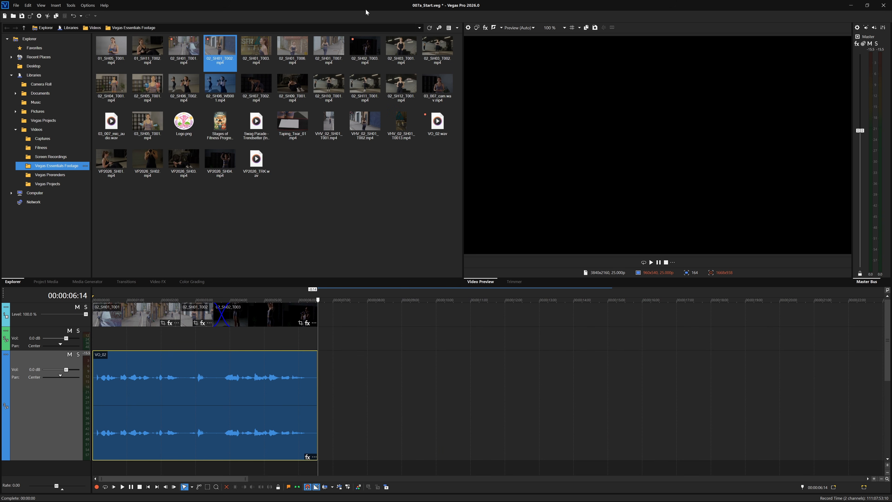
Step: Preview 02_SH03_T001.mp4 and add it to the timeline at 00:00:06:14, directly after the 02_SH02_T003 clip
mouse_move(412, 63)
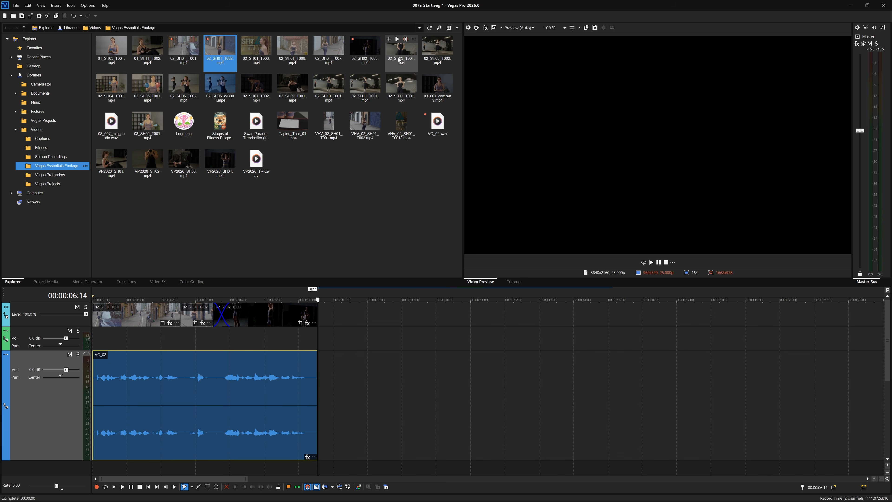
left_click(399, 50)
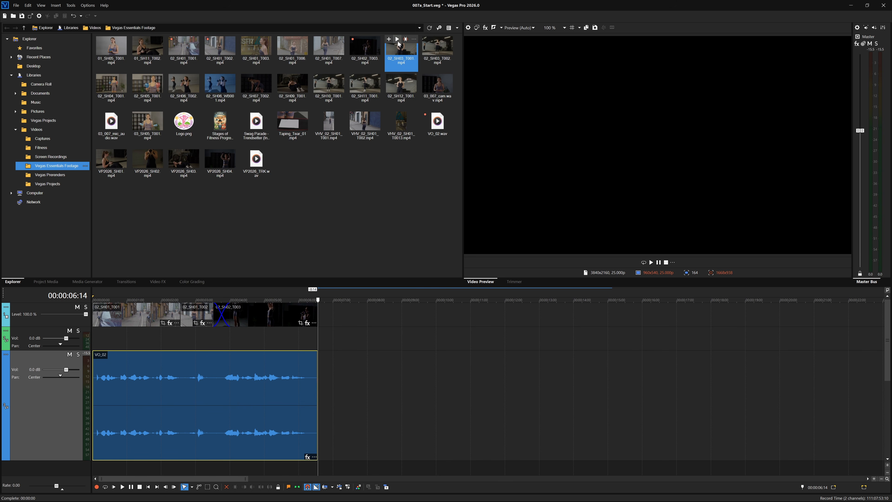
left_click(397, 39)
left_click_drag(403, 89, 320, 326)
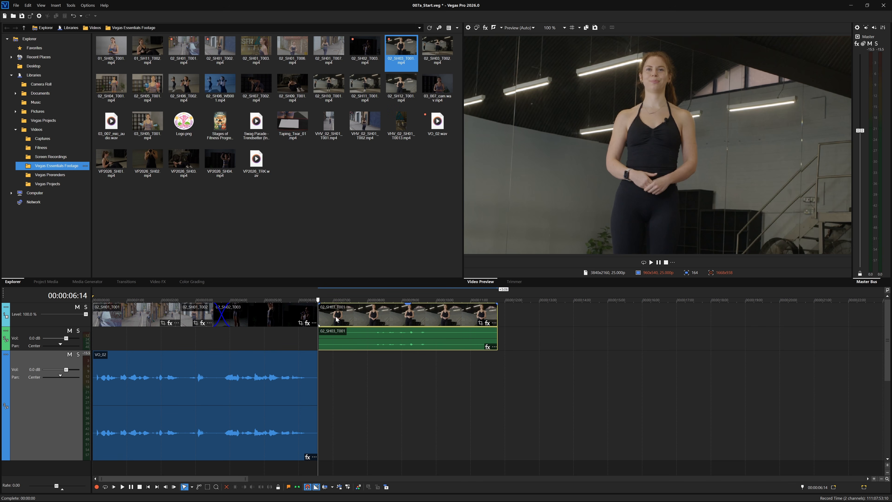
Step: Ripple-trim the start of the 02_SH03_T001 clip up to 00:00:08:02 with Auto Ripple enabled, then turn Auto Ripple off
scroll(335, 318, "down", 2)
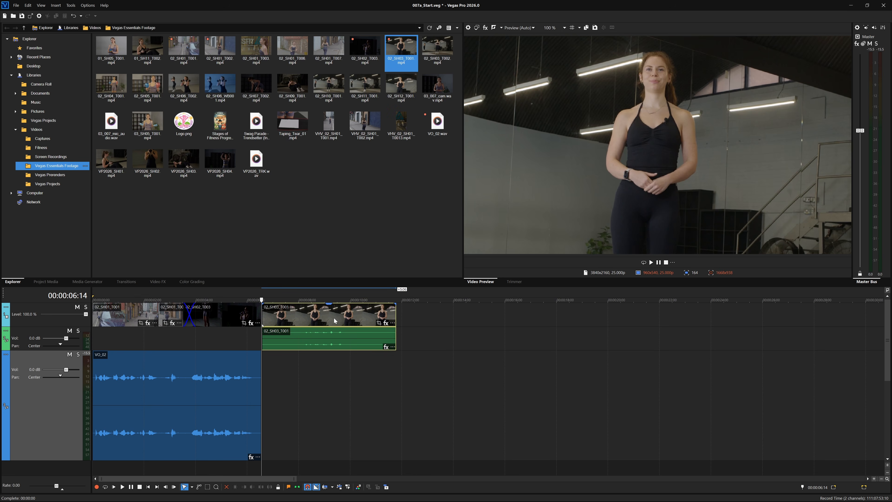
scroll(309, 317, "up", 4)
left_click_drag(429, 301, 509, 310)
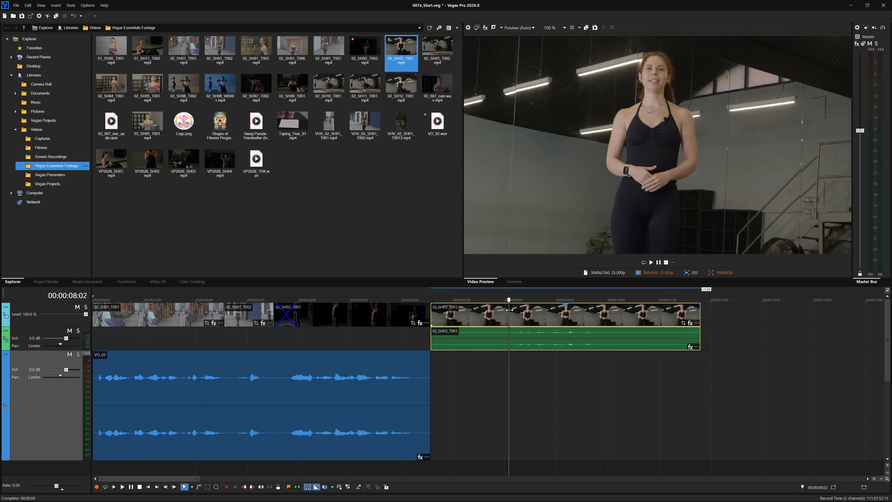
left_click(325, 487)
left_click_drag(431, 318, 511, 328)
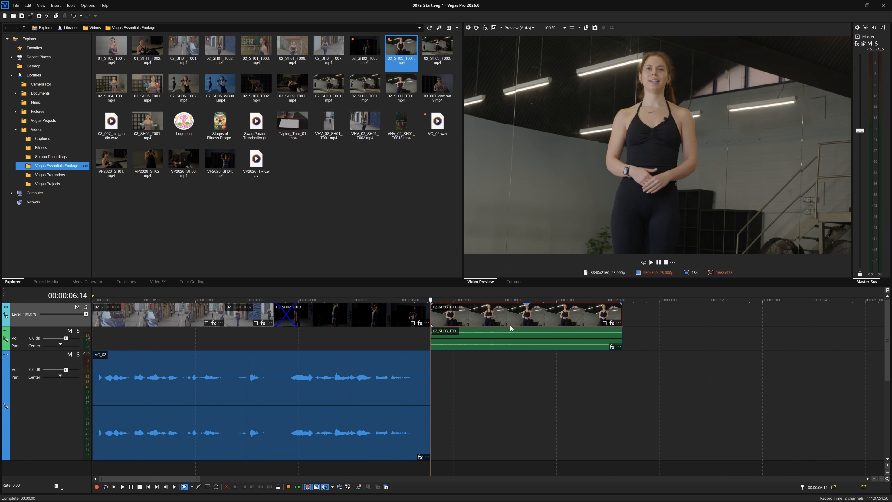
left_click(332, 486)
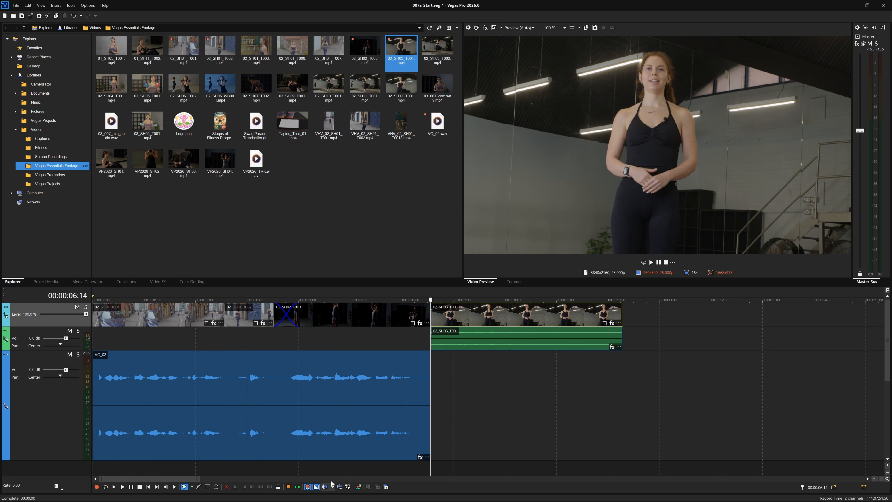
Step: Listen to the transition into the 02_SH03_T001 clip and trim the clip's end back to 00:00:08:14
left_click_drag(432, 299, 295, 303)
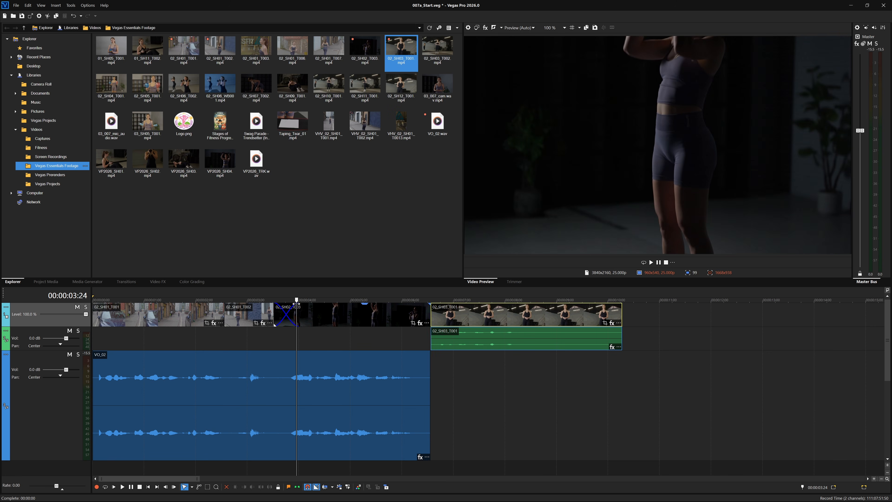
key("space")
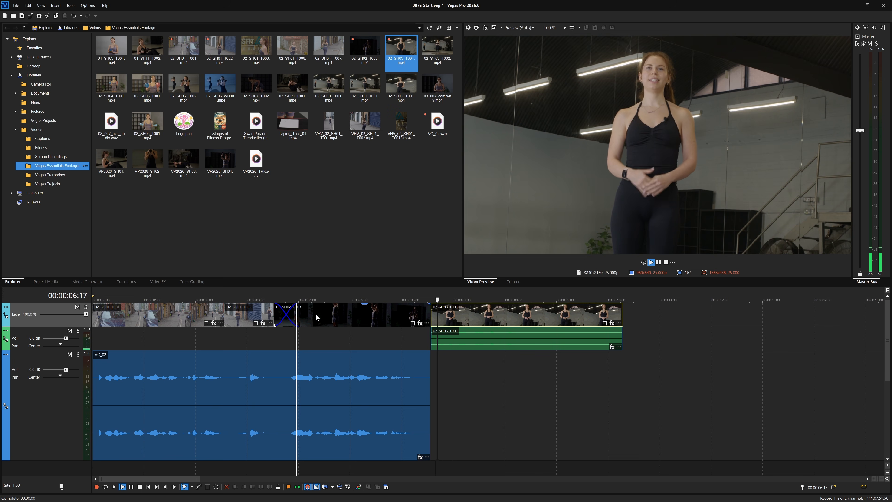
key("space")
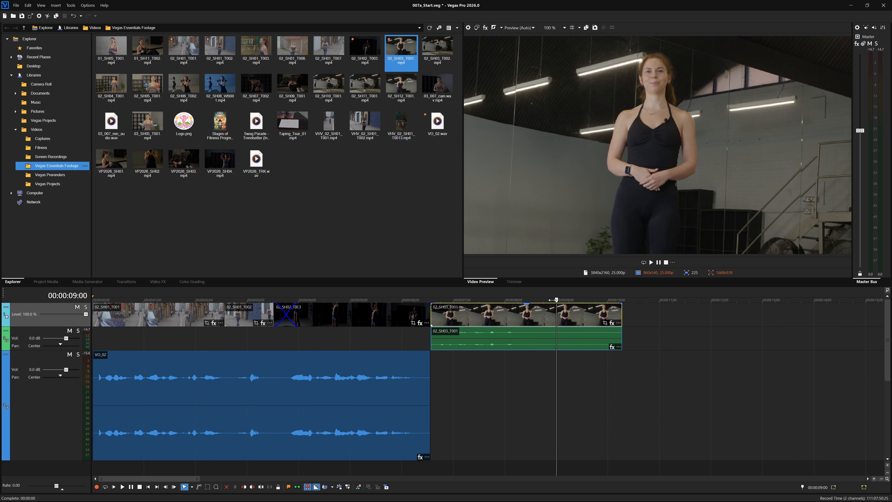
left_click_drag(549, 301, 533, 320)
left_click_drag(620, 313, 534, 315)
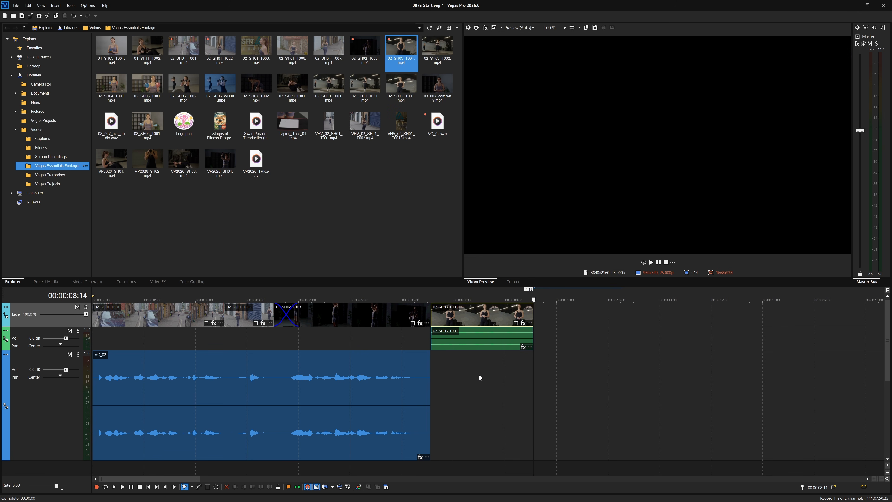
Step: Preview 02_SH03_T002.mp4, mark its range from 01:07:45:06 to 01:07:51:13 and add it to the timeline at 00:00:08:14
left_click(439, 51)
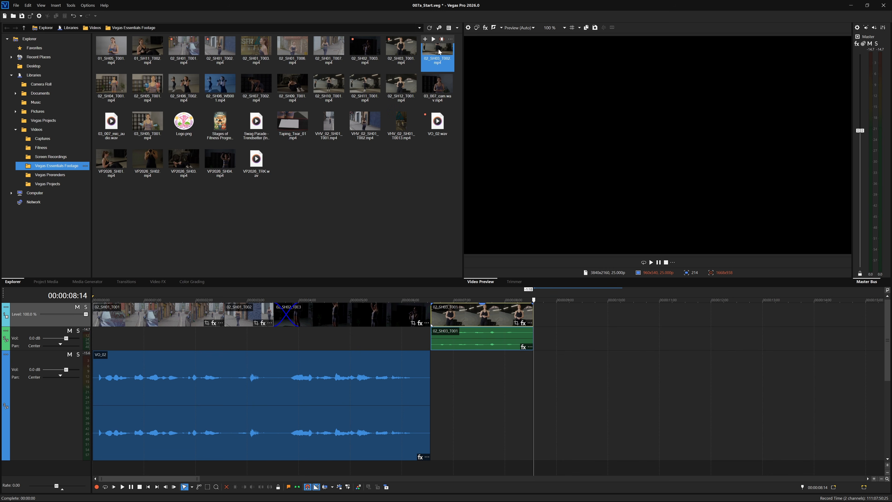
left_click(434, 39)
left_click(443, 41)
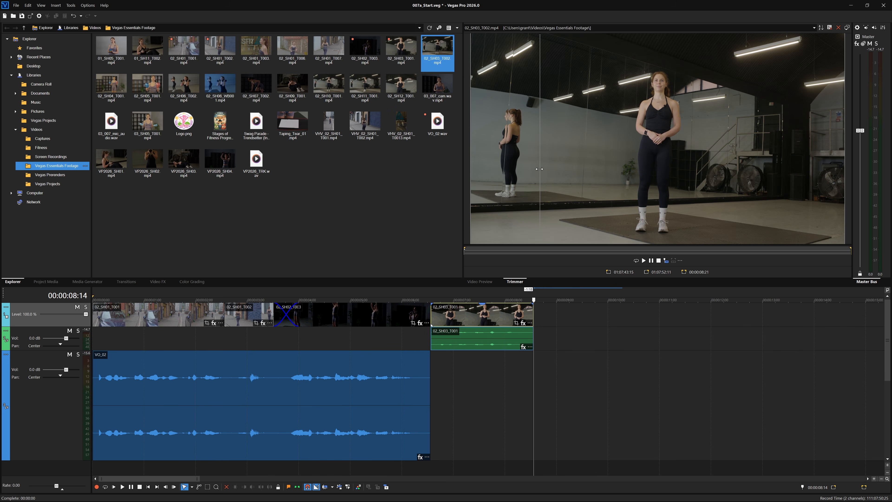
left_click_drag(540, 169, 806, 182)
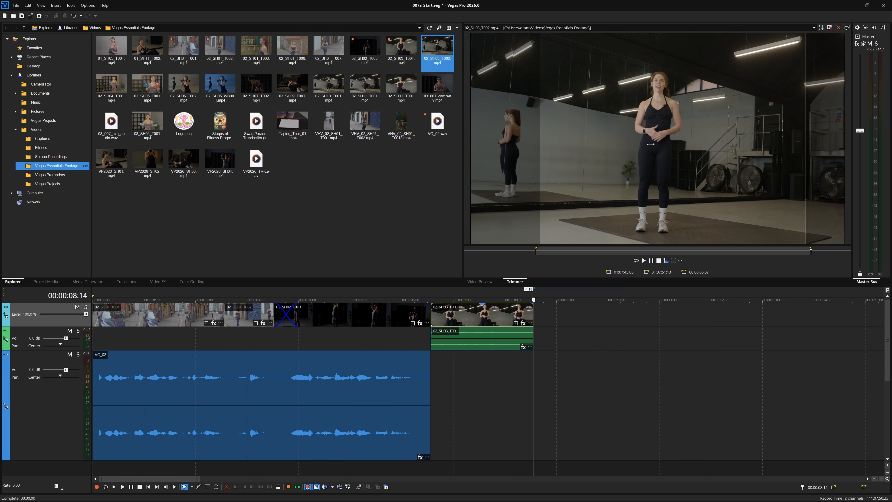
left_click_drag(650, 183, 611, 319)
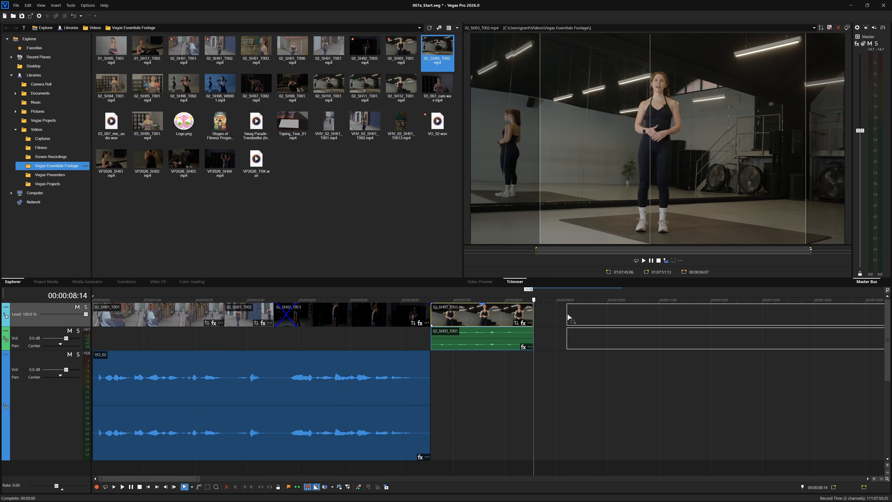
left_click_drag(544, 318, 538, 318)
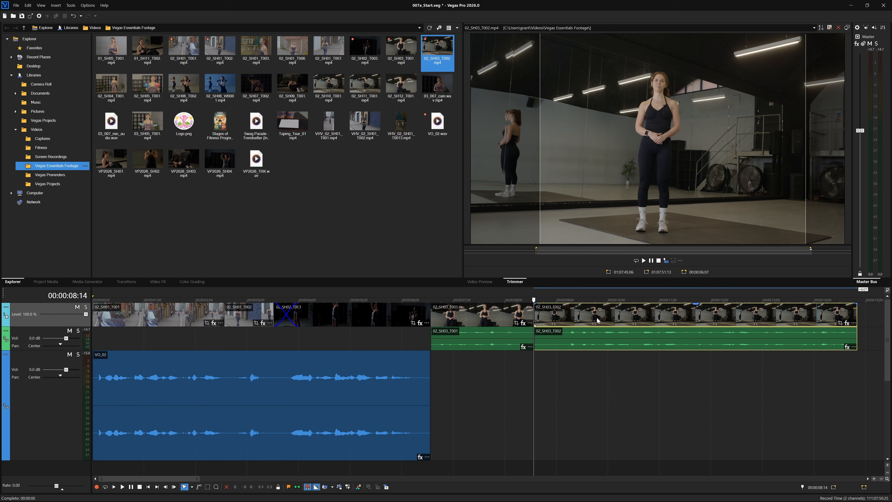
Step: Play the cut between the two presenter clips and ripple-trim the start of 02_SH03_T002 up to 00:00:08:22 with Auto Ripple enabled
left_click_drag(531, 301, 438, 300)
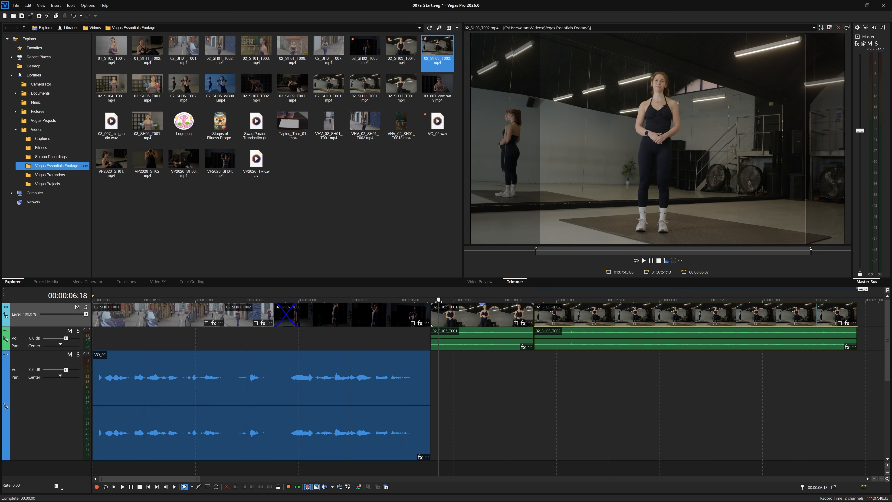
key("space")
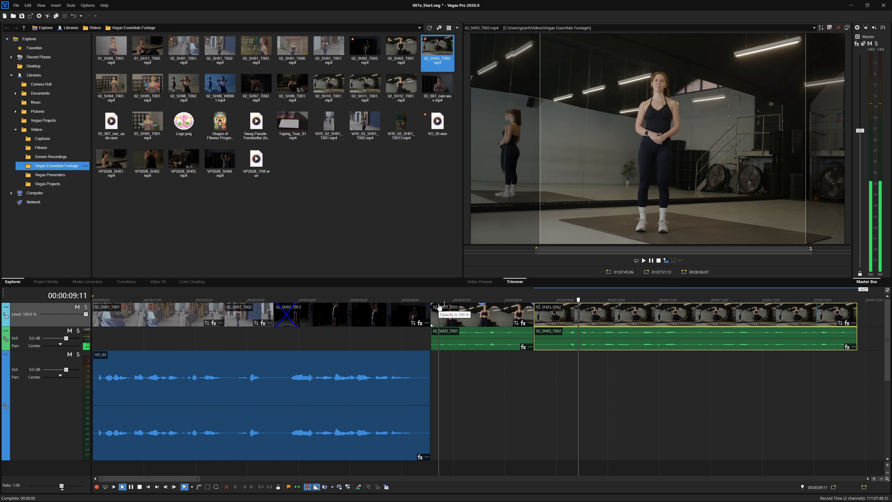
key("Return")
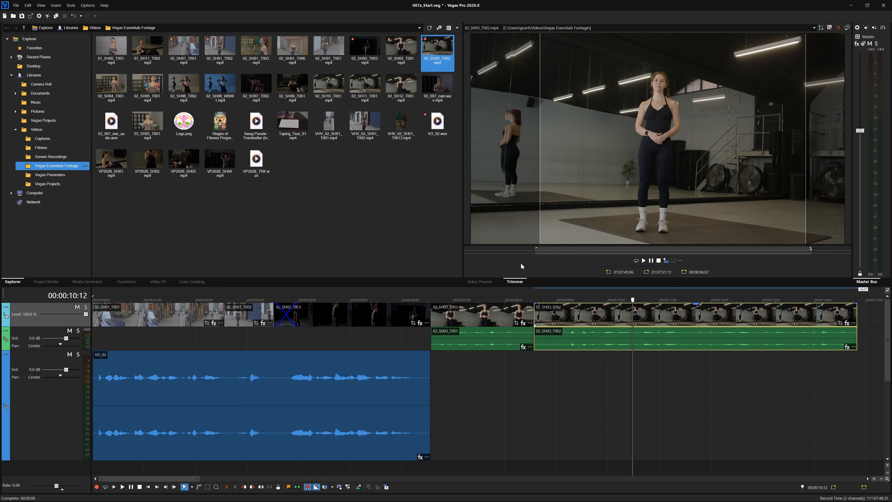
left_click(480, 282)
left_click_drag(633, 299, 453, 300)
key("space")
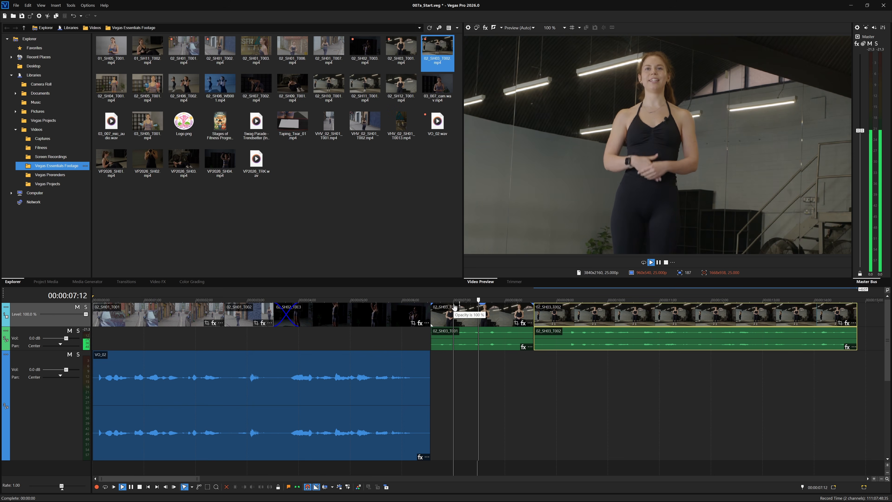
key("space")
left_click_drag(599, 299, 550, 306)
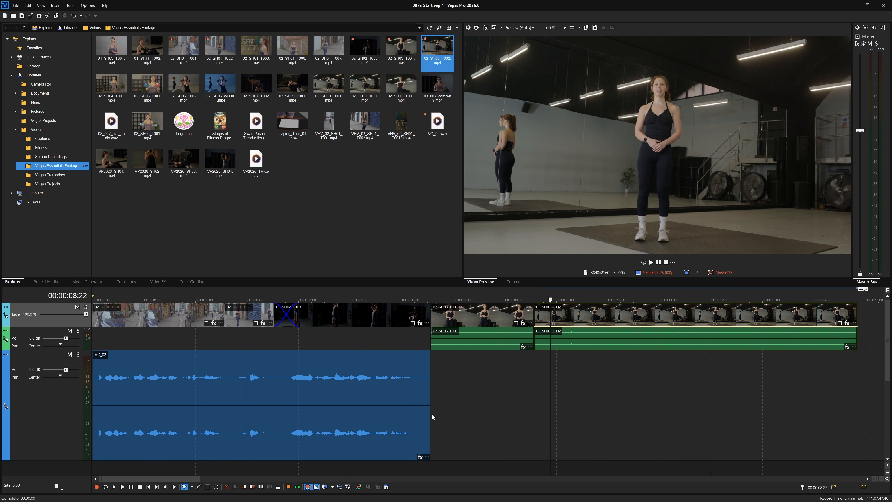
left_click(325, 487)
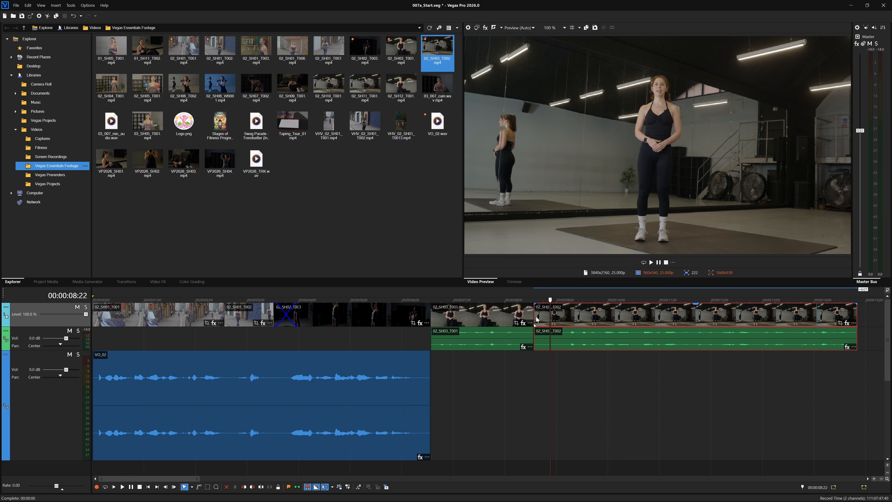
left_click_drag(533, 316, 452, 309)
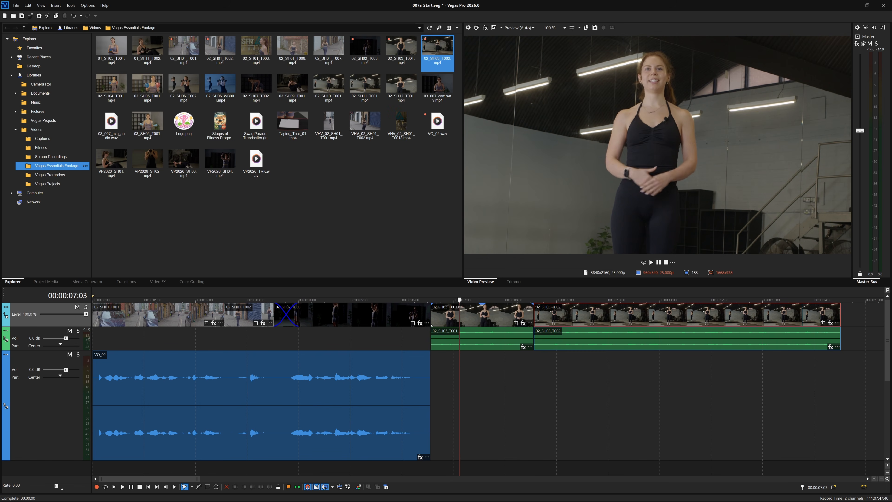
Step: Play back the cut from 02_SH03_T001 into the trimmed 02_SH03_T002 clip to check its timing
key("space")
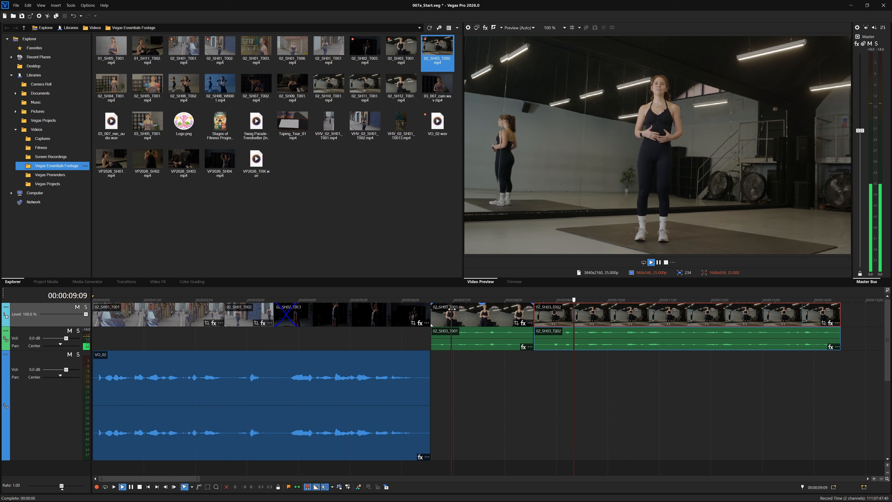
key("space")
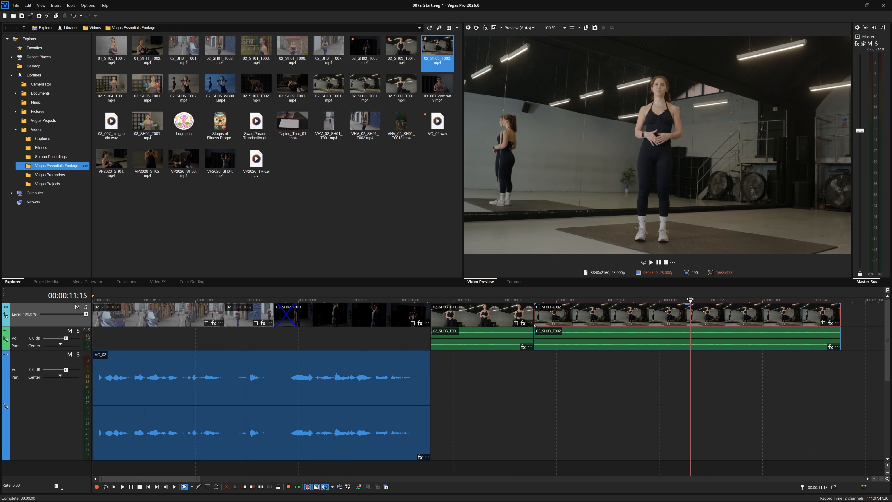
left_click(435, 304)
key("space")
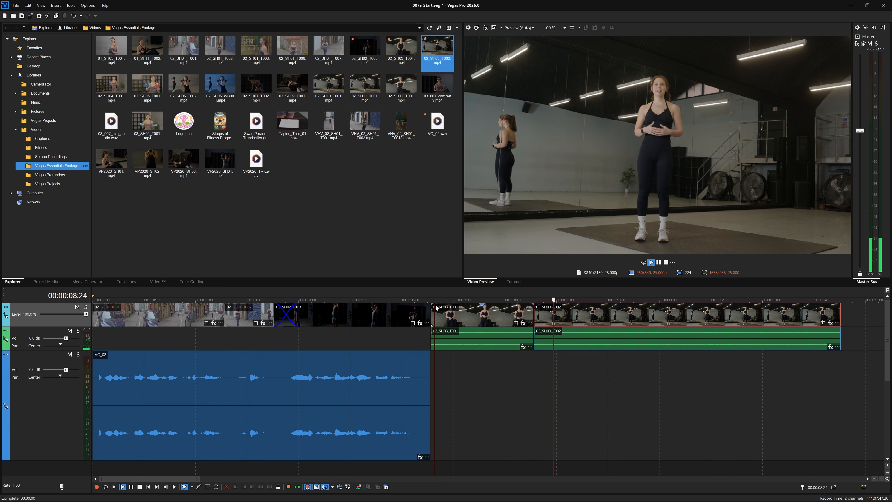
key("space")
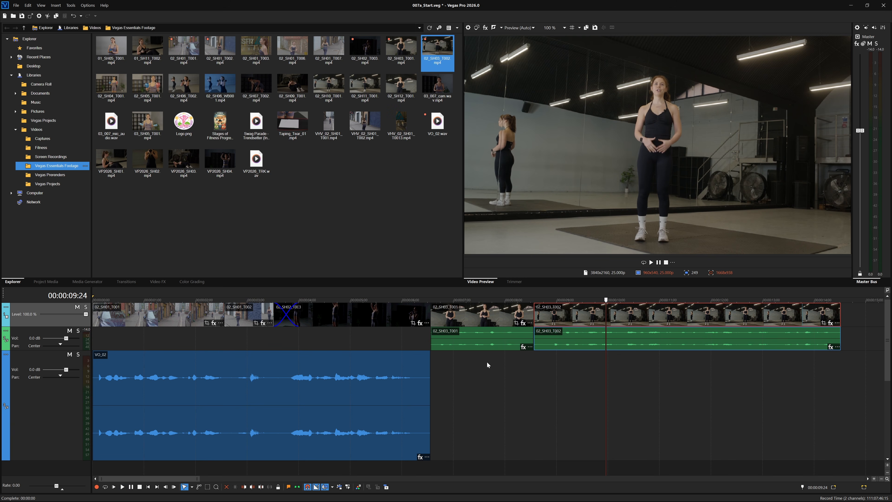
Step: With Auto Ripple off, move the VO_02 voiceover onto the presenter clips' audio track at the project start and delete the emptied track
left_click_drag(47, 460, 56, 411)
left_click_drag(199, 478, 280, 475)
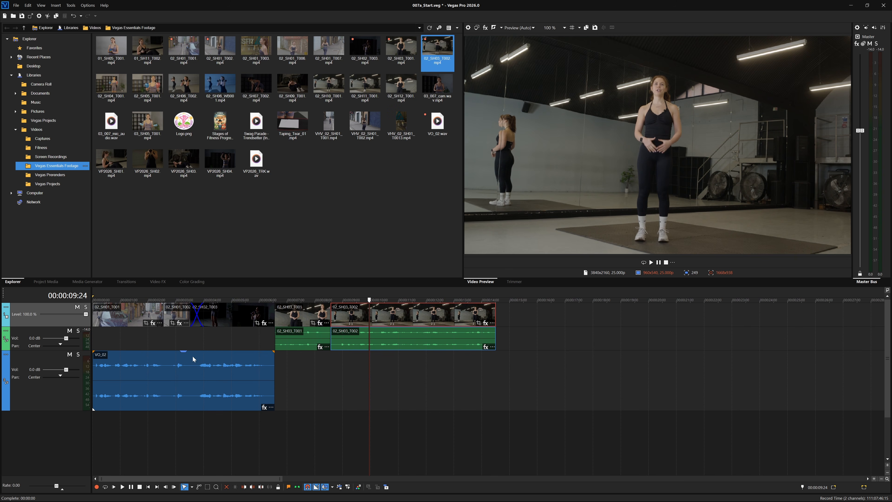
left_click_drag(147, 366, 138, 339)
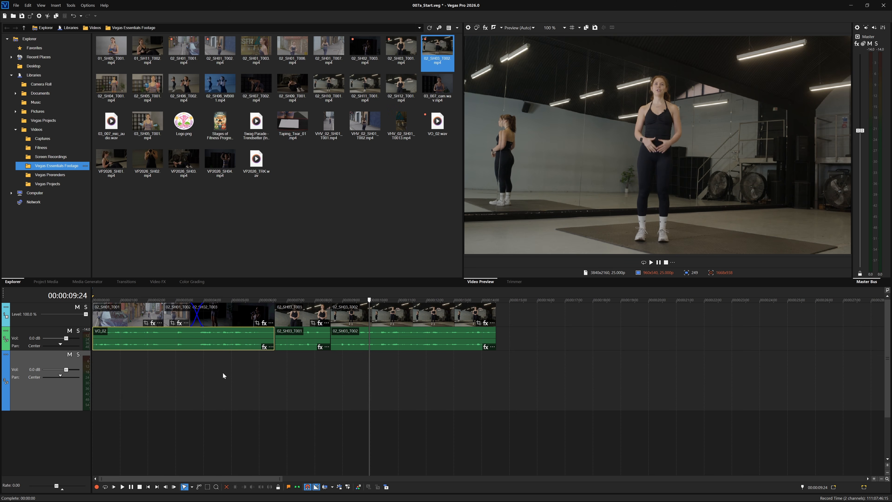
left_click_drag(368, 299, 162, 337)
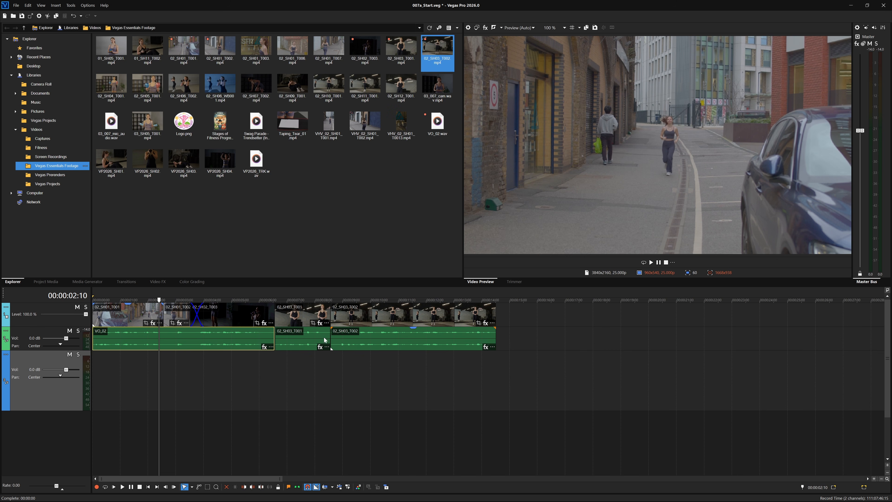
key("Delete")
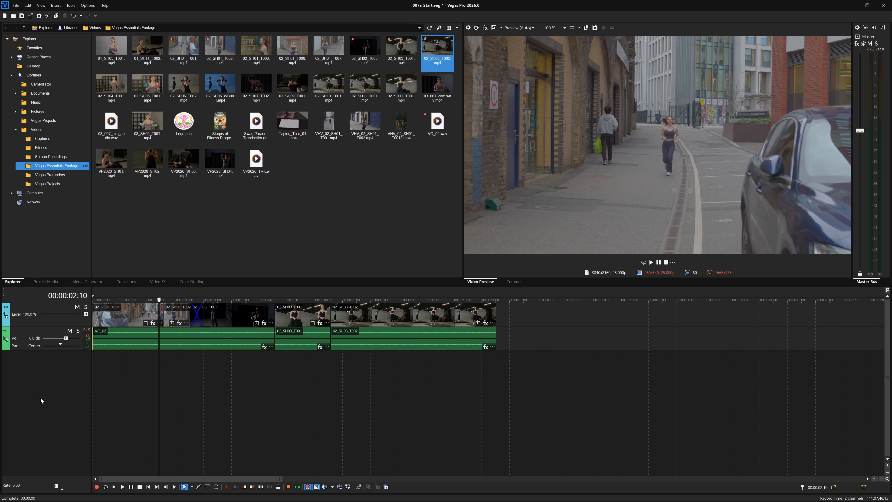
Step: Enlarge the height of the video and audio tracks and play the edit from the beginning
left_click_drag(46, 327, 53, 397)
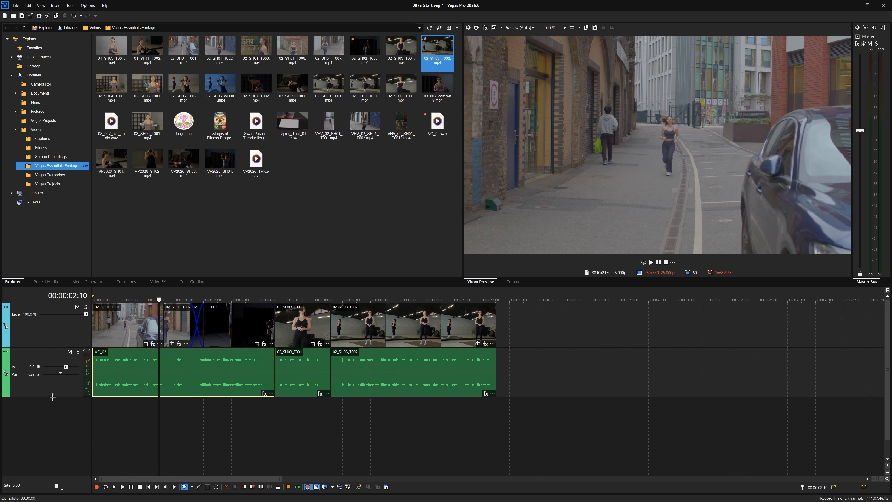
key("ctrl+Home")
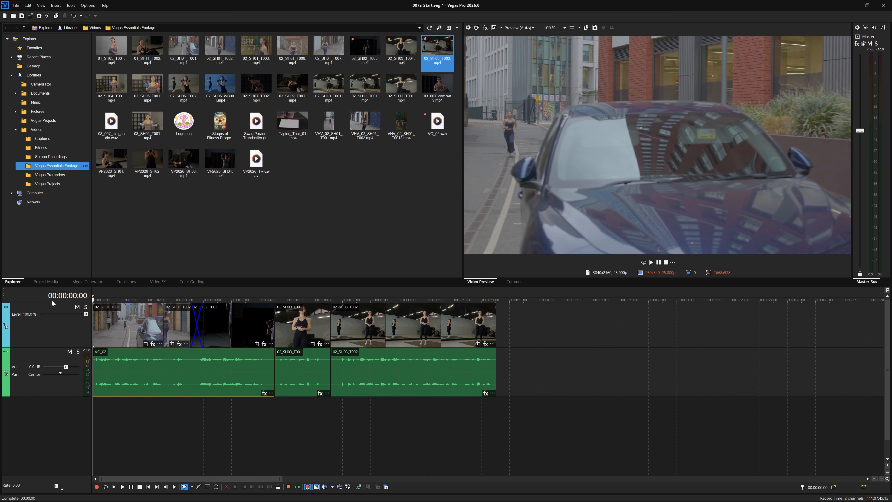
left_click_drag(281, 479, 224, 478)
key("space")
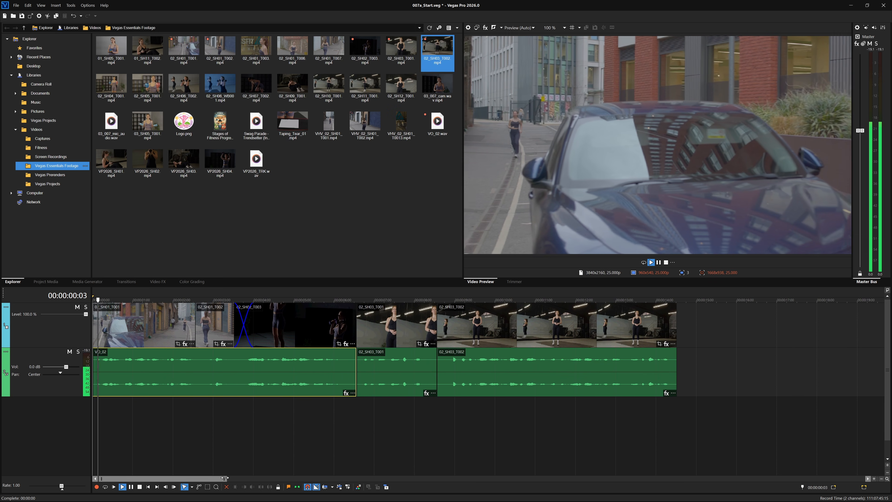